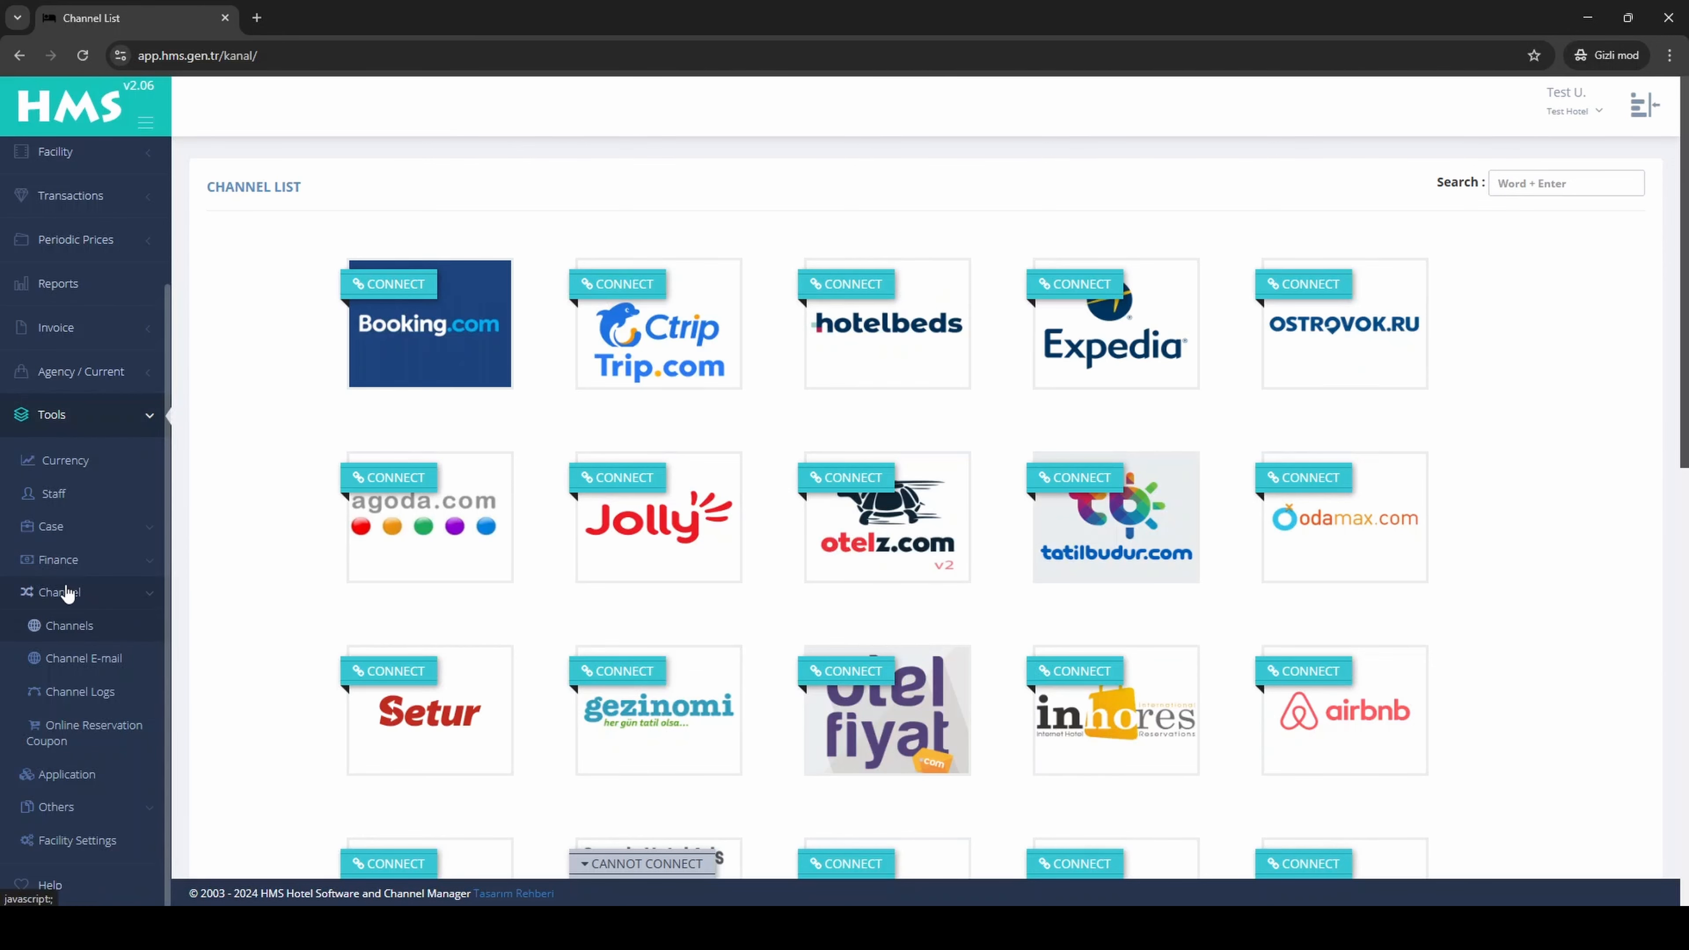
Step: Open the Online Booking channel from the channel list and start connecting it
{"action": "scroll", "coordinate": [1293, 668], "scroll_direction": "down", "scroll_amount": 10}
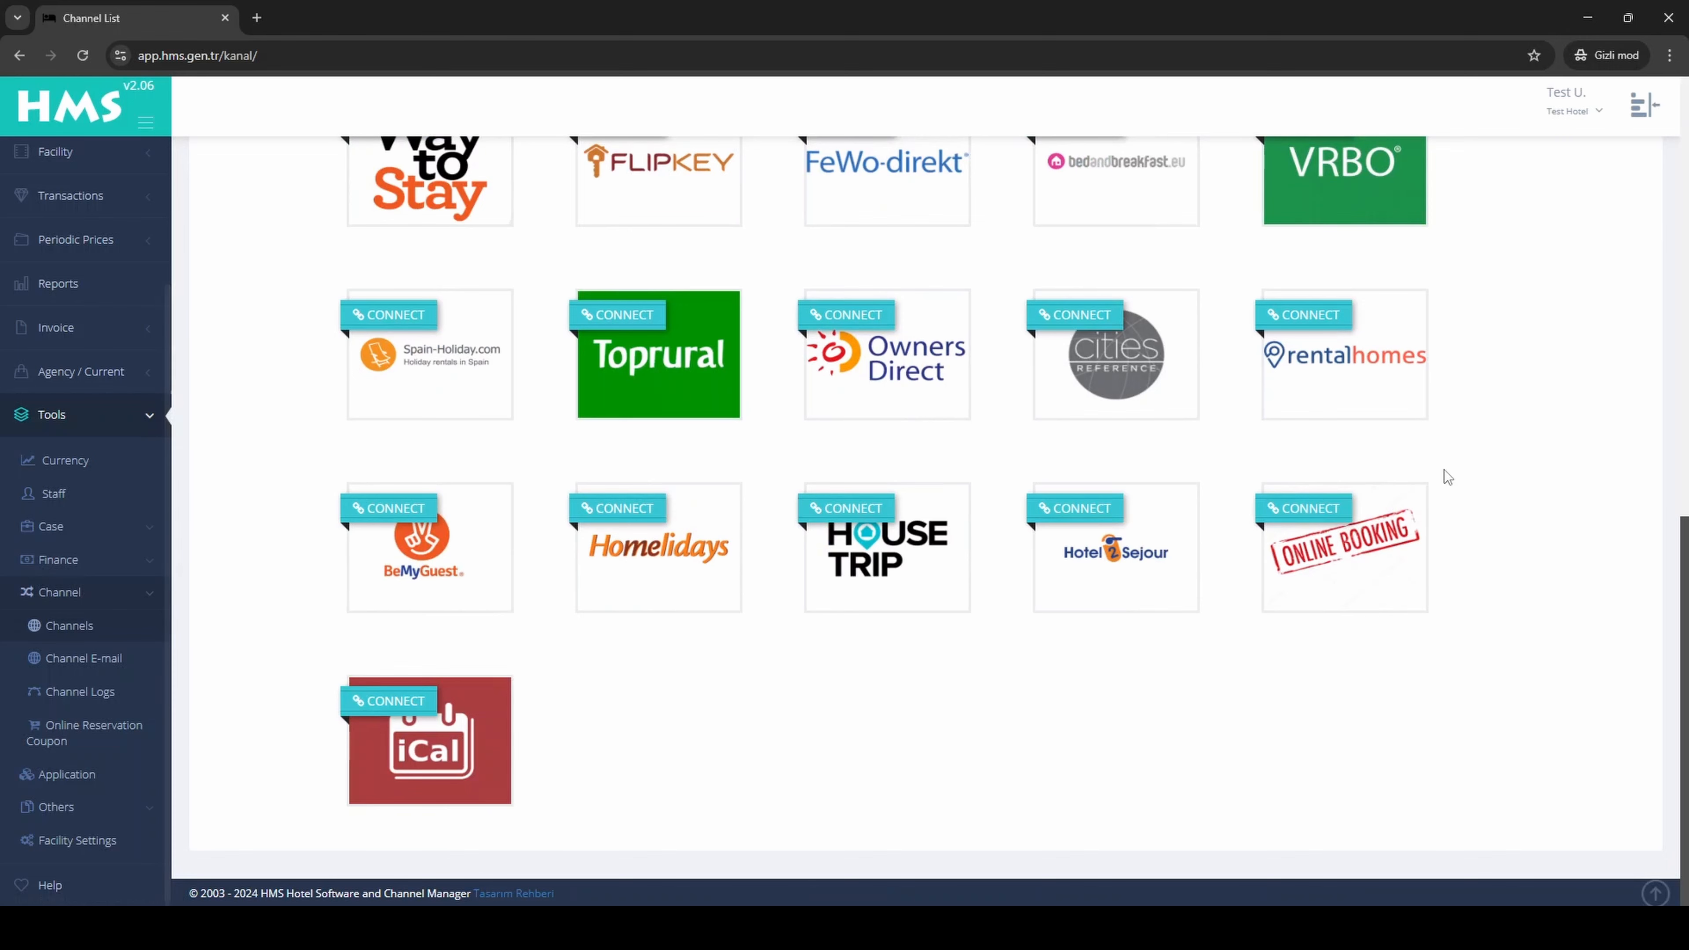
{"action": "left_click", "coordinate": [1350, 574]}
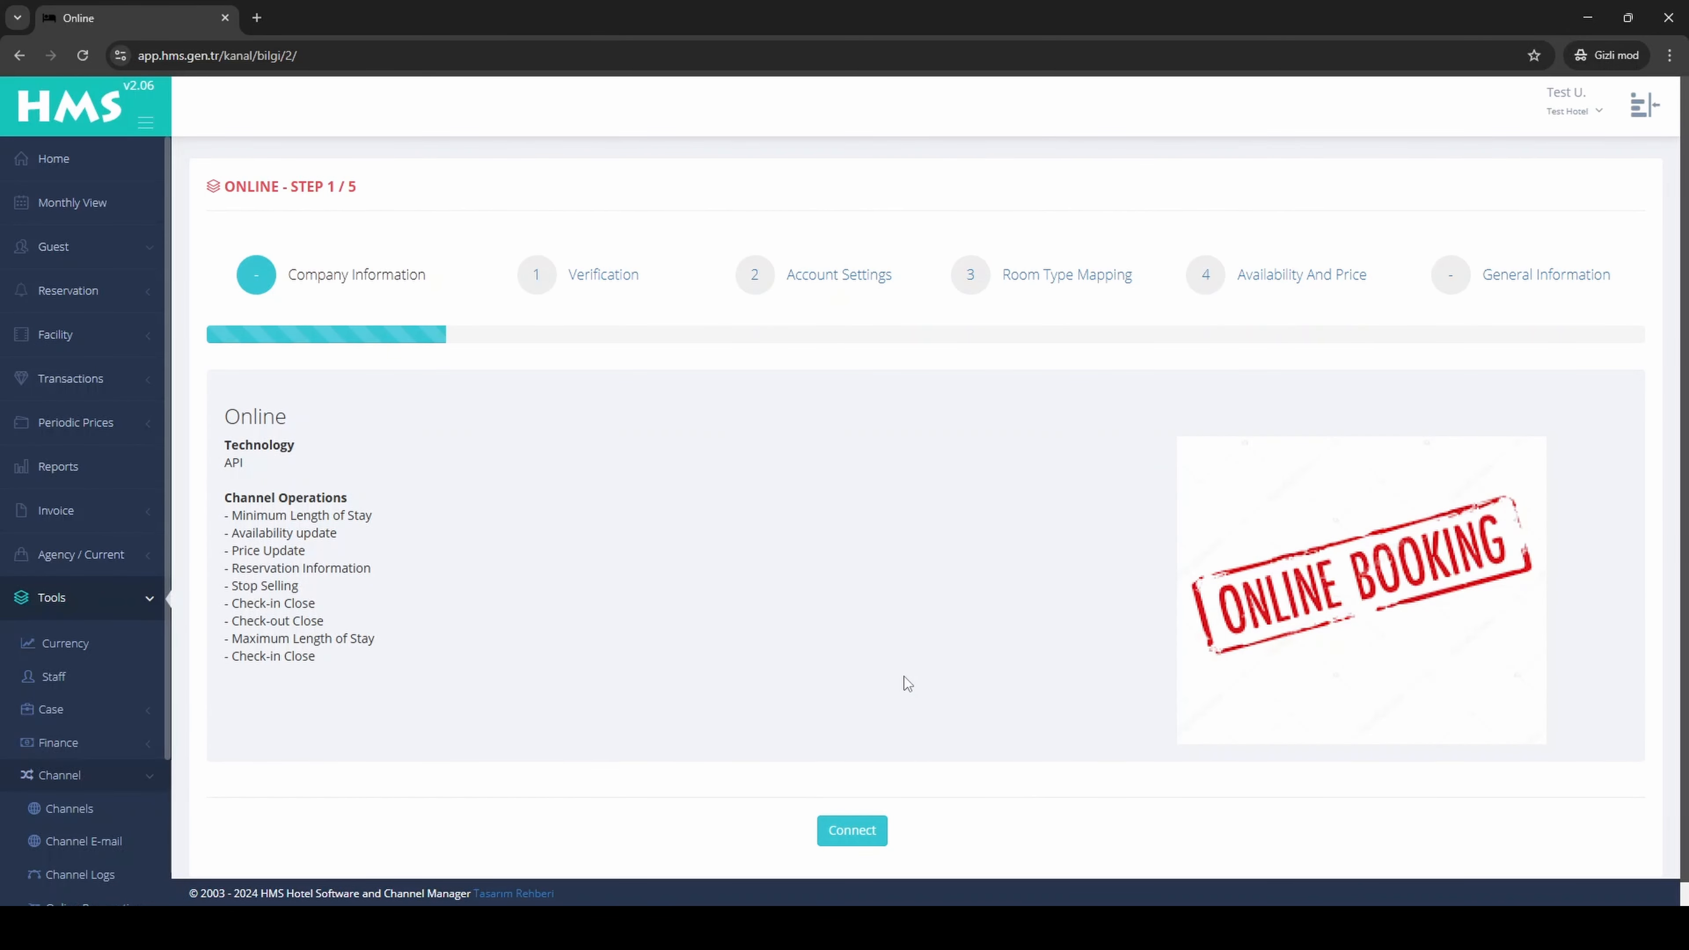
{"action": "left_click", "coordinate": [852, 840]}
Step: Enter hotel code 0000 and web address test.test as the channel's account information, and proceed to the account settings
{"action": "left_click", "coordinate": [611, 441]}
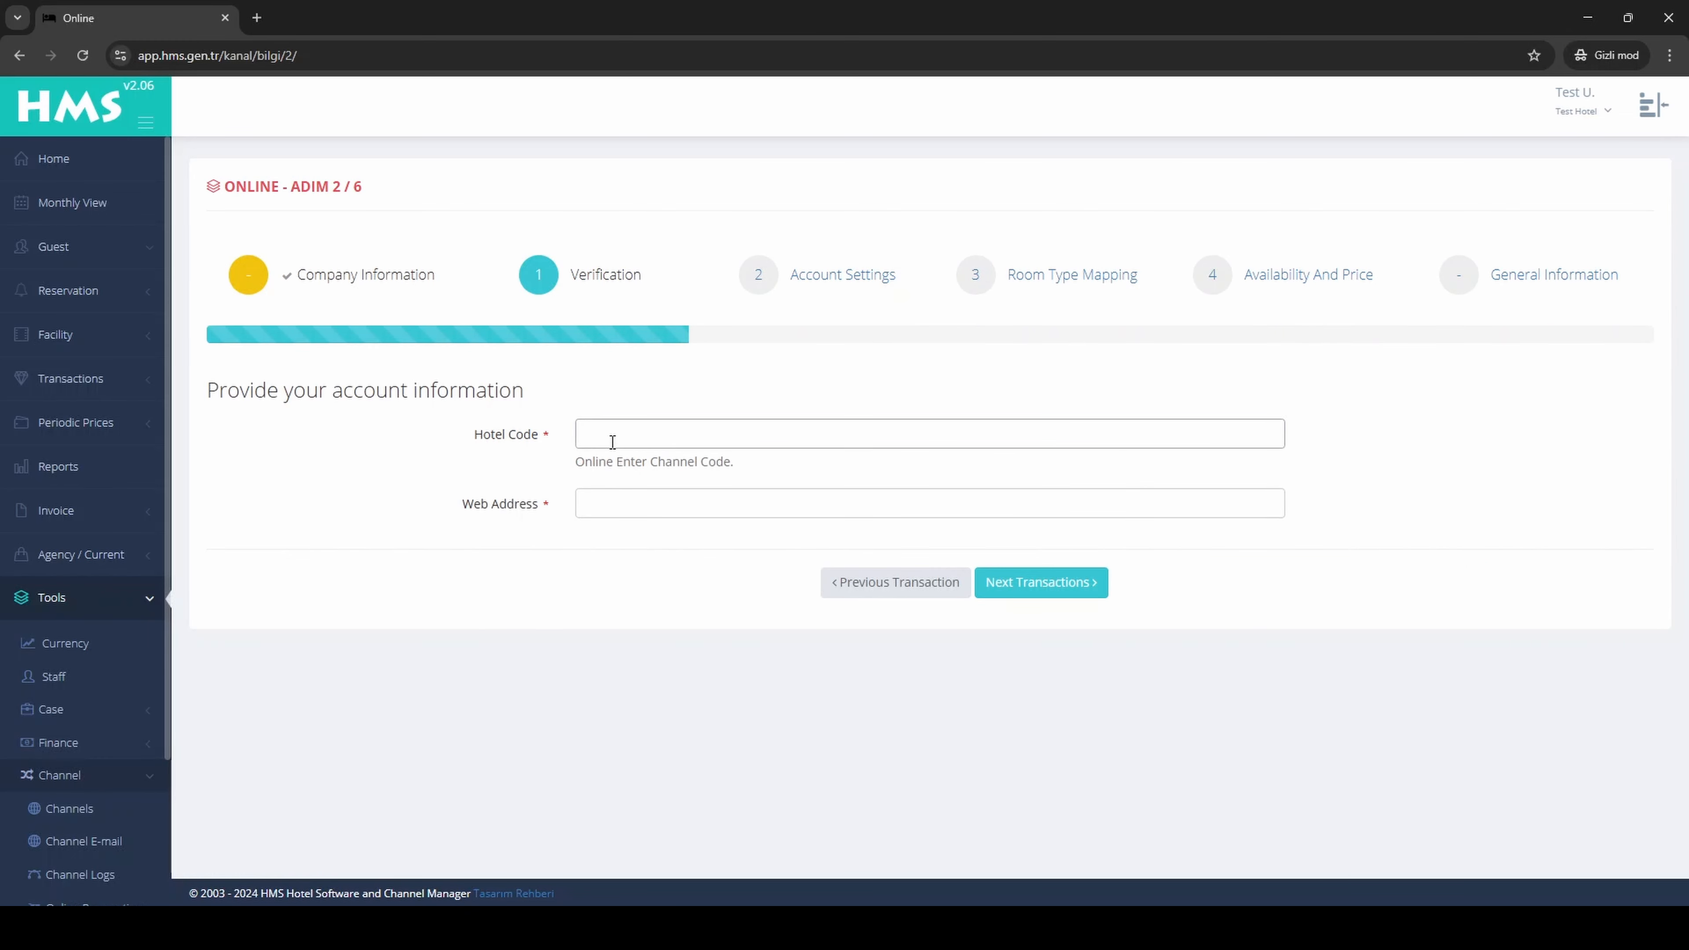
{"action": "type", "text": "0000"}
{"action": "key", "text": "Tab"}
{"action": "type", "text": "te"}
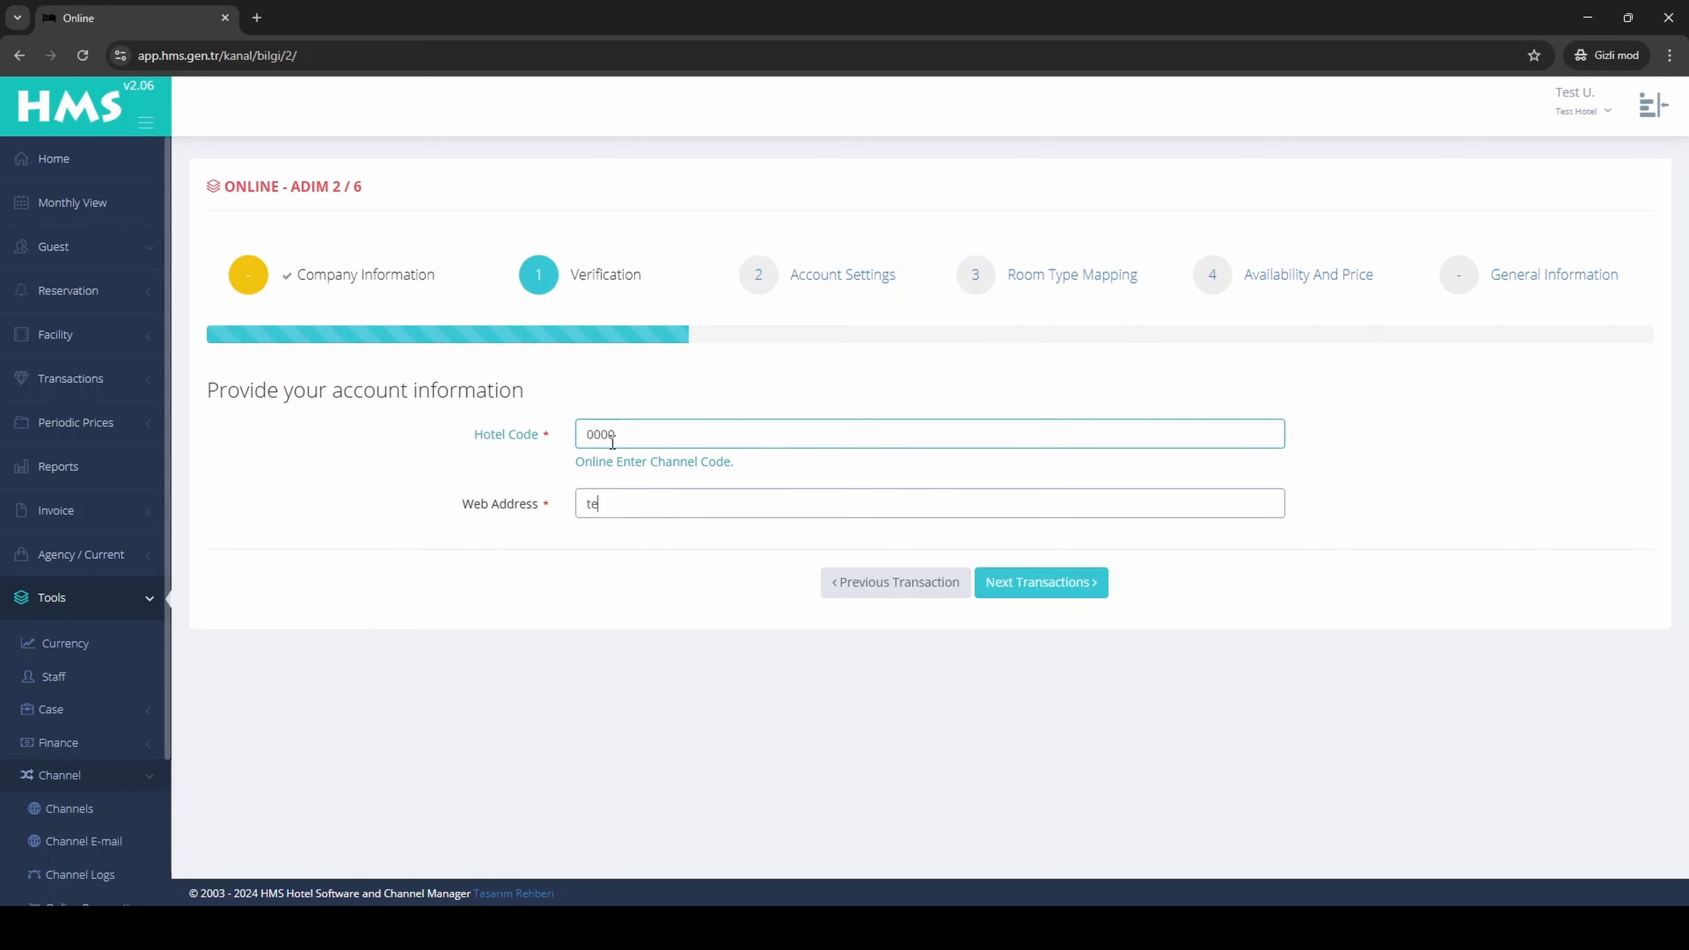
{"action": "type", "text": "st.test"}
{"action": "left_click", "coordinate": [985, 588]}
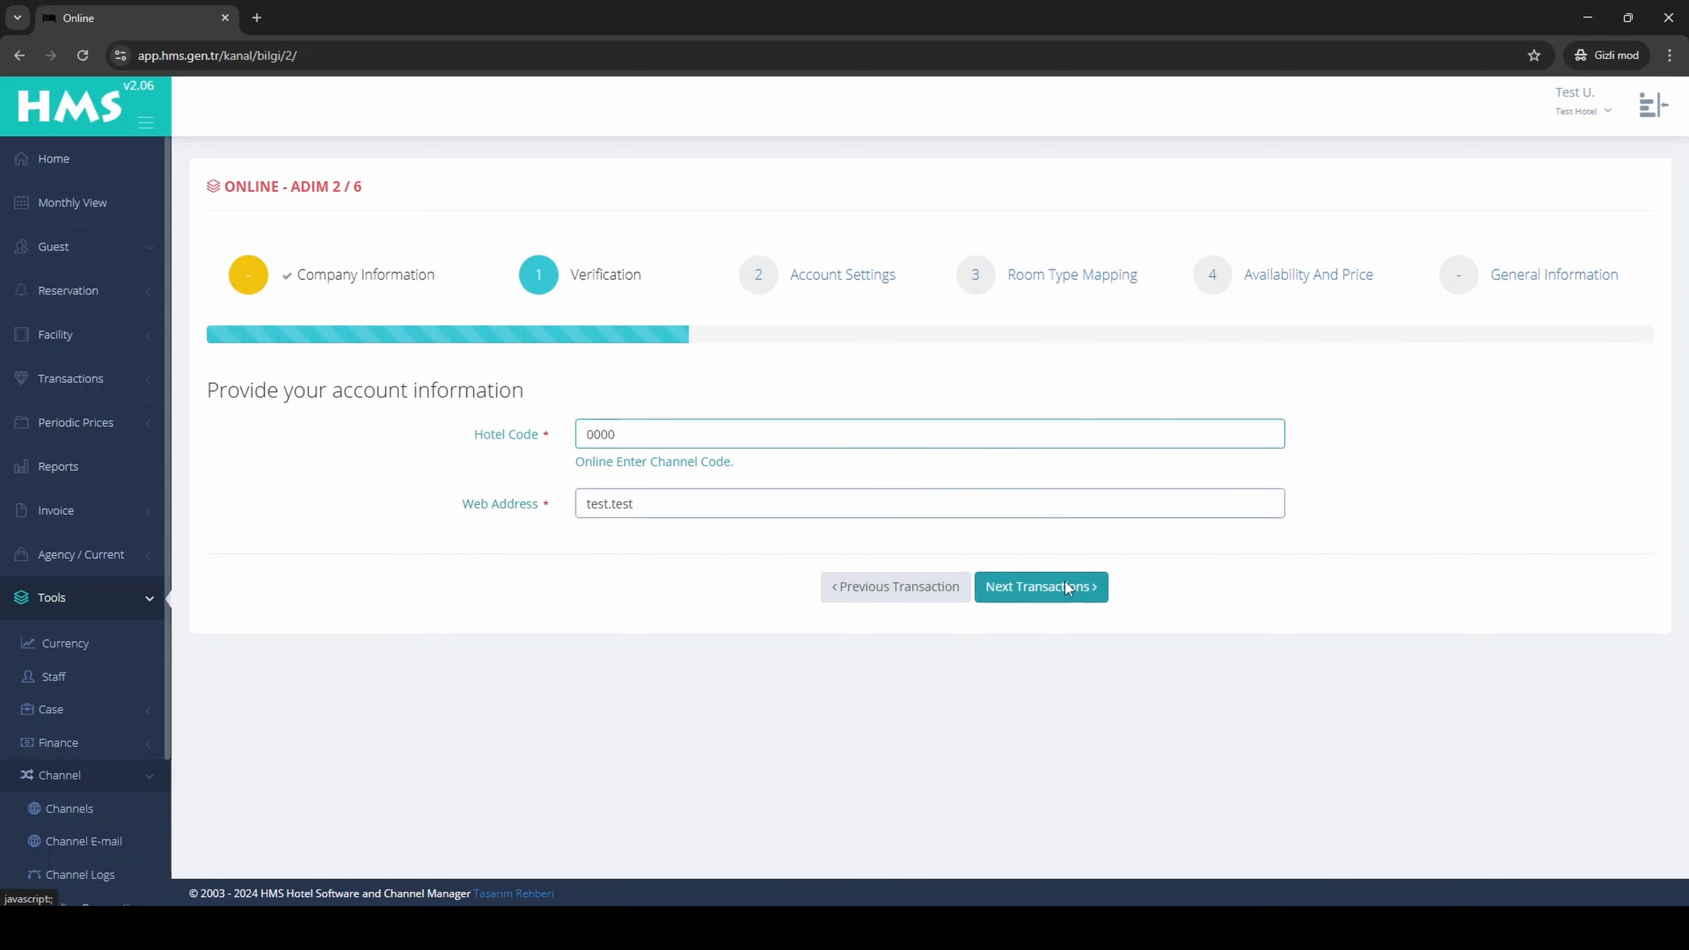
{"action": "scroll", "coordinate": [1220, 575], "scroll_direction": "down", "scroll_amount": 1}
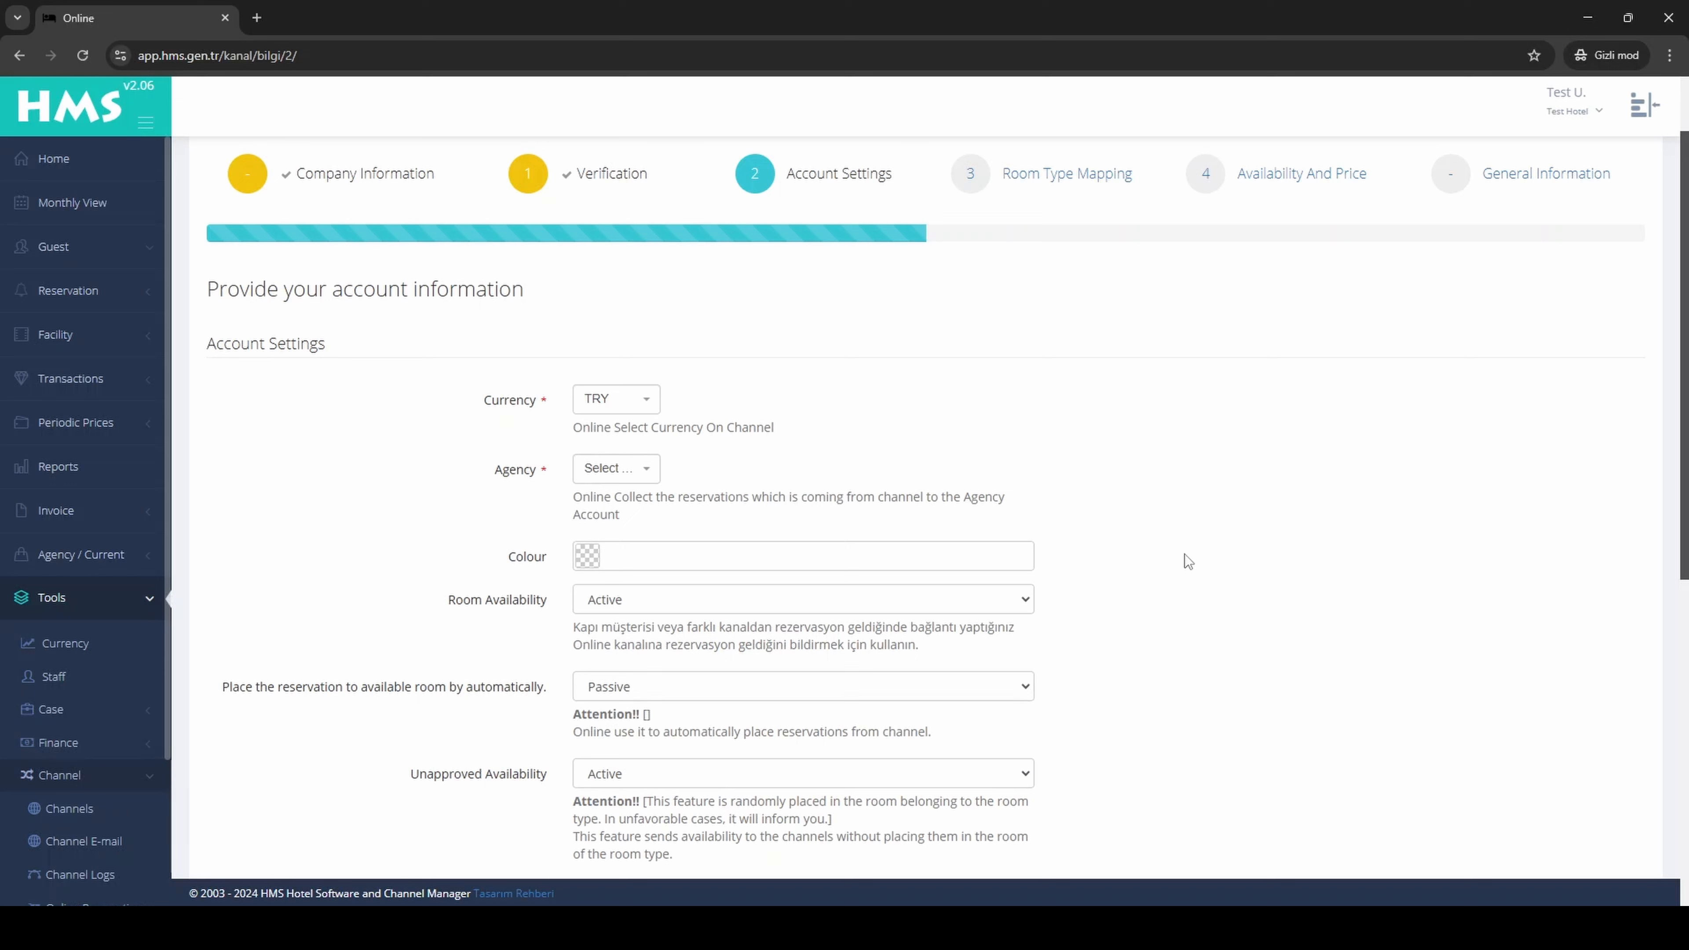
{"action": "left_click", "coordinate": [632, 399]}
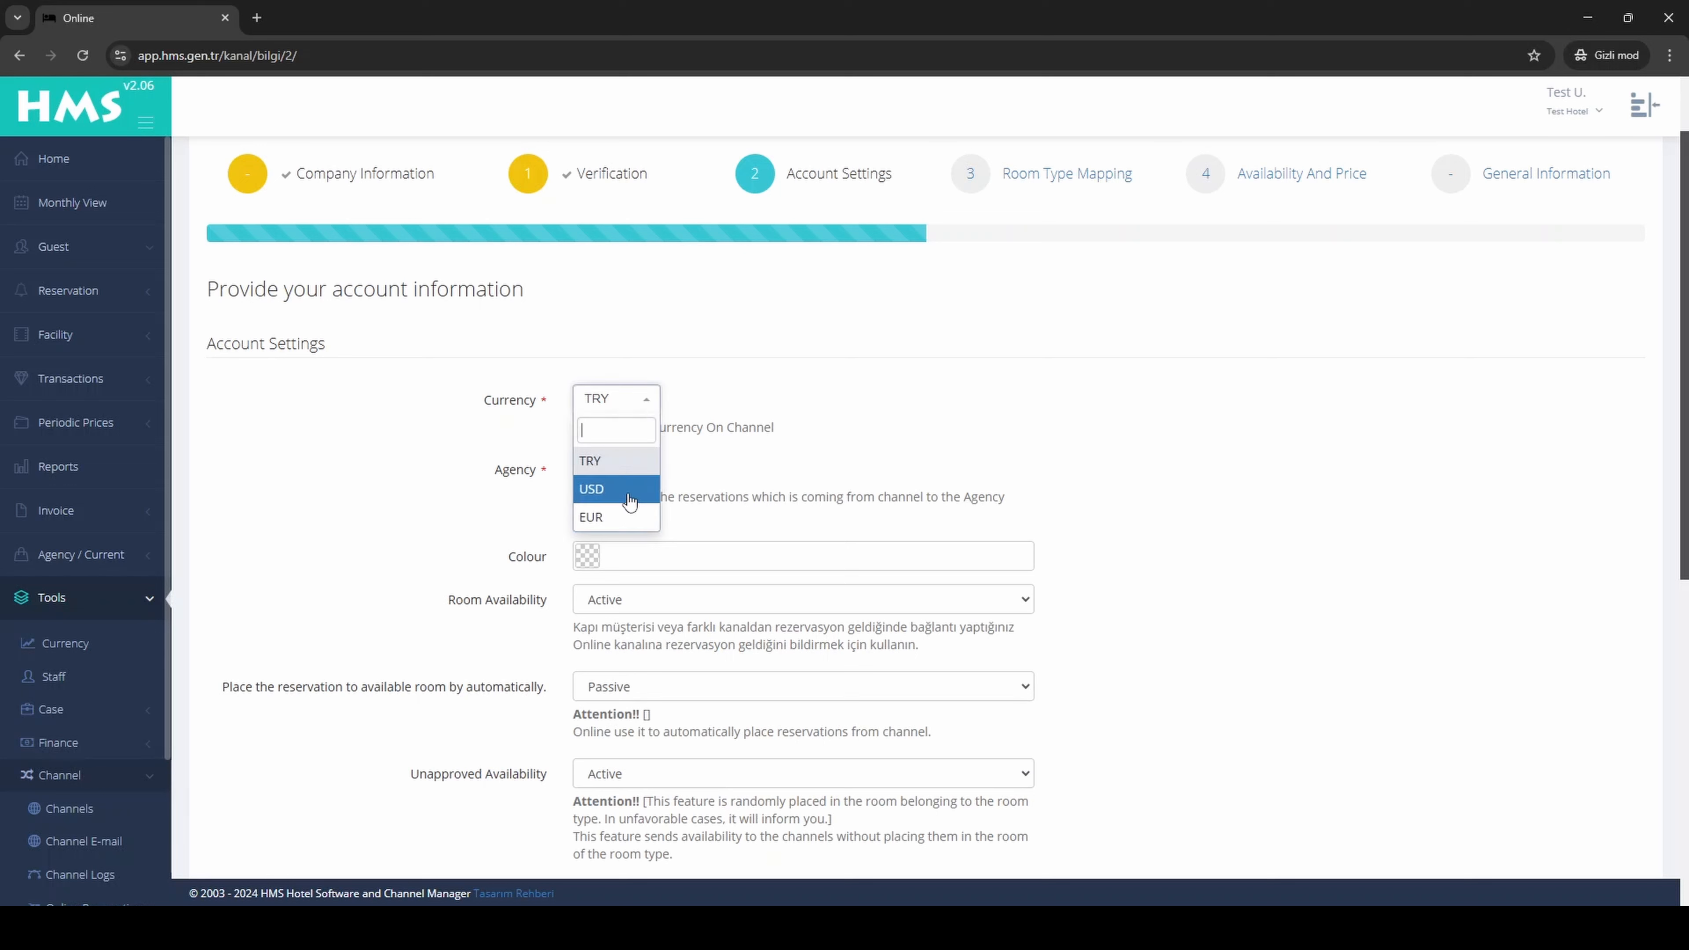
{"action": "left_click", "coordinate": [792, 389]}
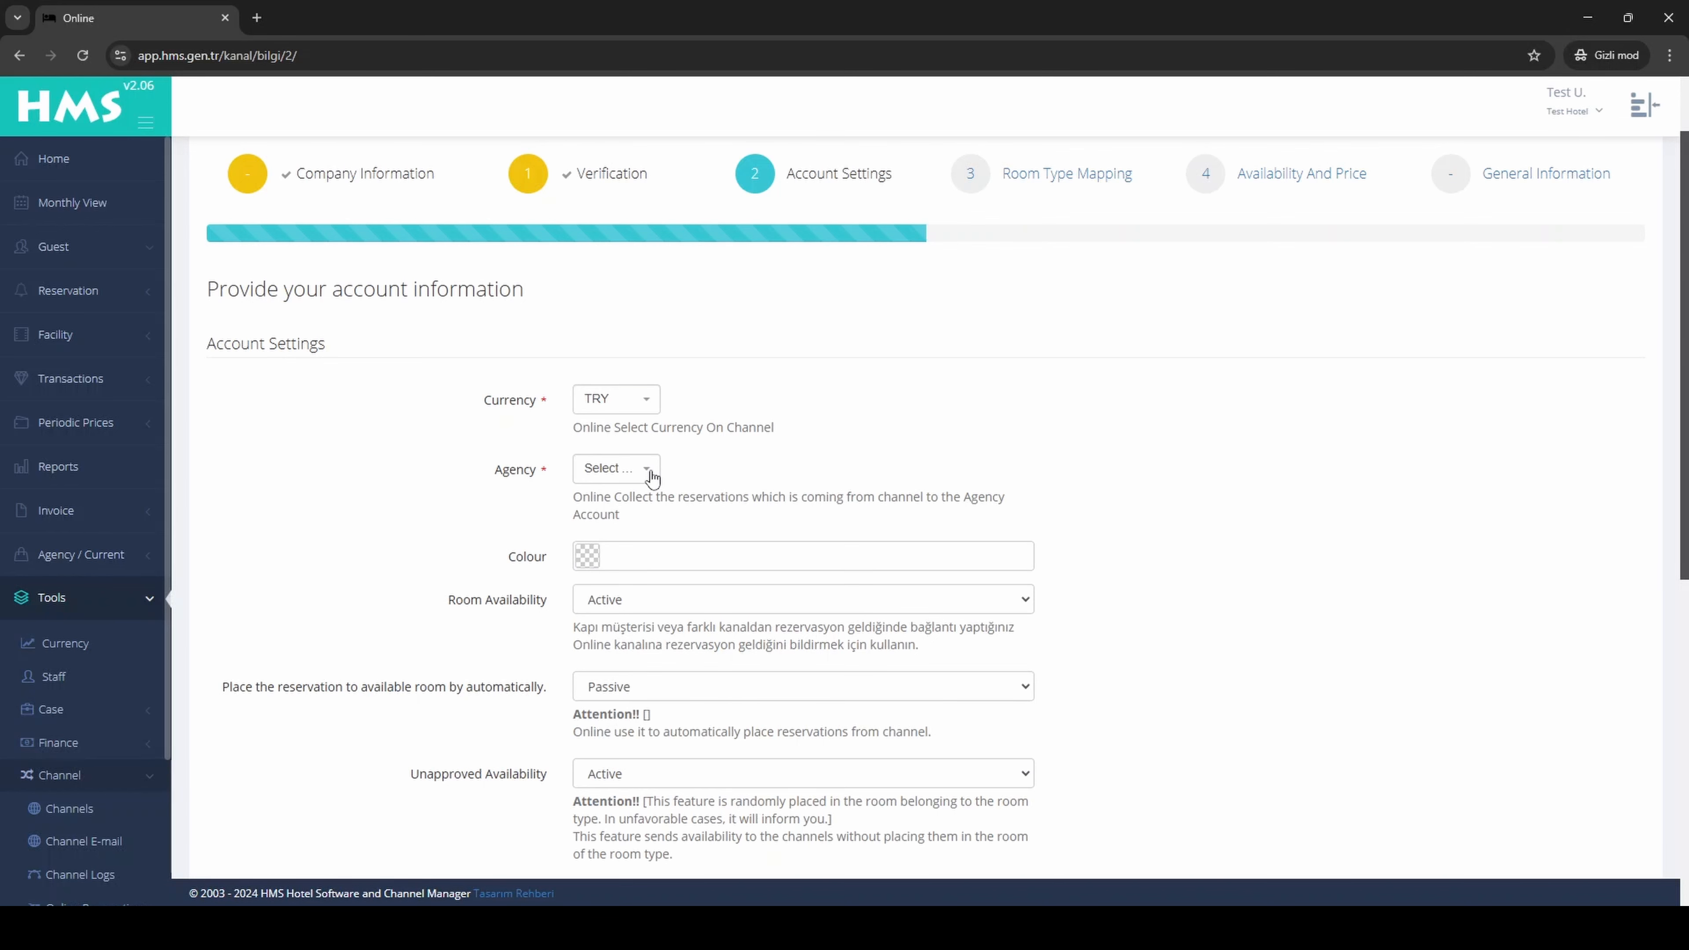
Step: Set the channel's colour to green #30a640 in the account settings
{"action": "scroll", "coordinate": [664, 465], "scroll_direction": "down", "scroll_amount": 1}
{"action": "left_click", "coordinate": [622, 467]}
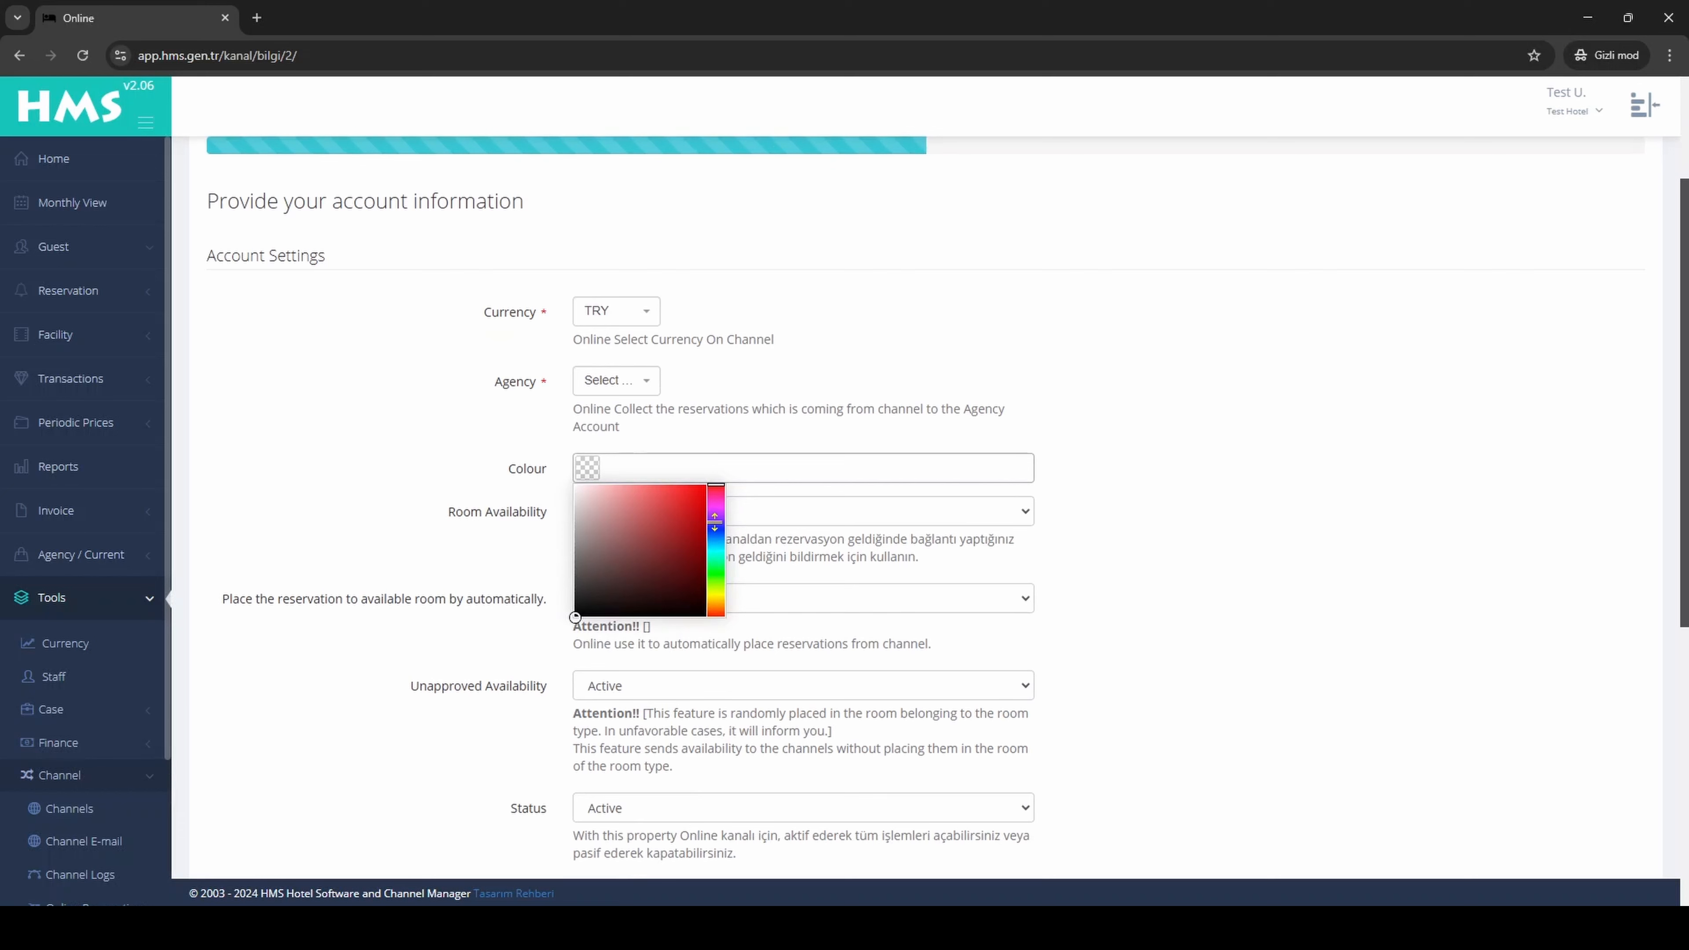
{"action": "left_click_drag", "start_coordinate": [715, 521], "coordinate": [717, 570]}
{"action": "left_click", "coordinate": [668, 531]}
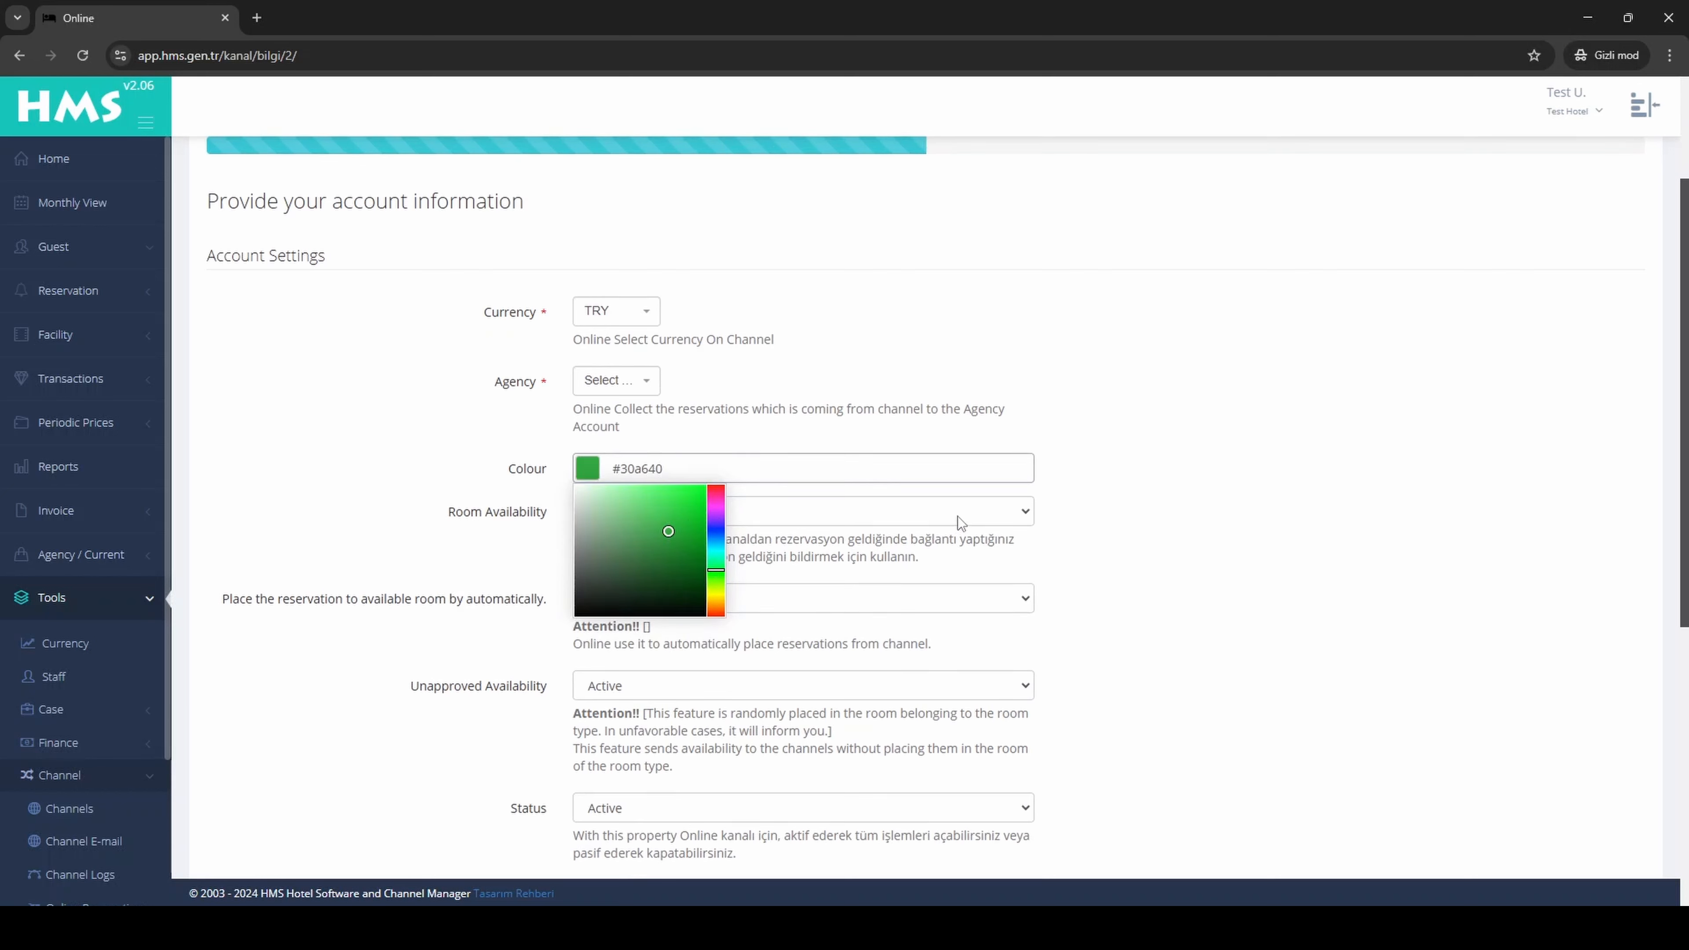
{"action": "left_click", "coordinate": [1120, 494]}
Step: Set Room Availability to Passive and automatic placement of reservations in available rooms to Active
{"action": "scroll", "coordinate": [1124, 496], "scroll_direction": "down", "scroll_amount": 1}
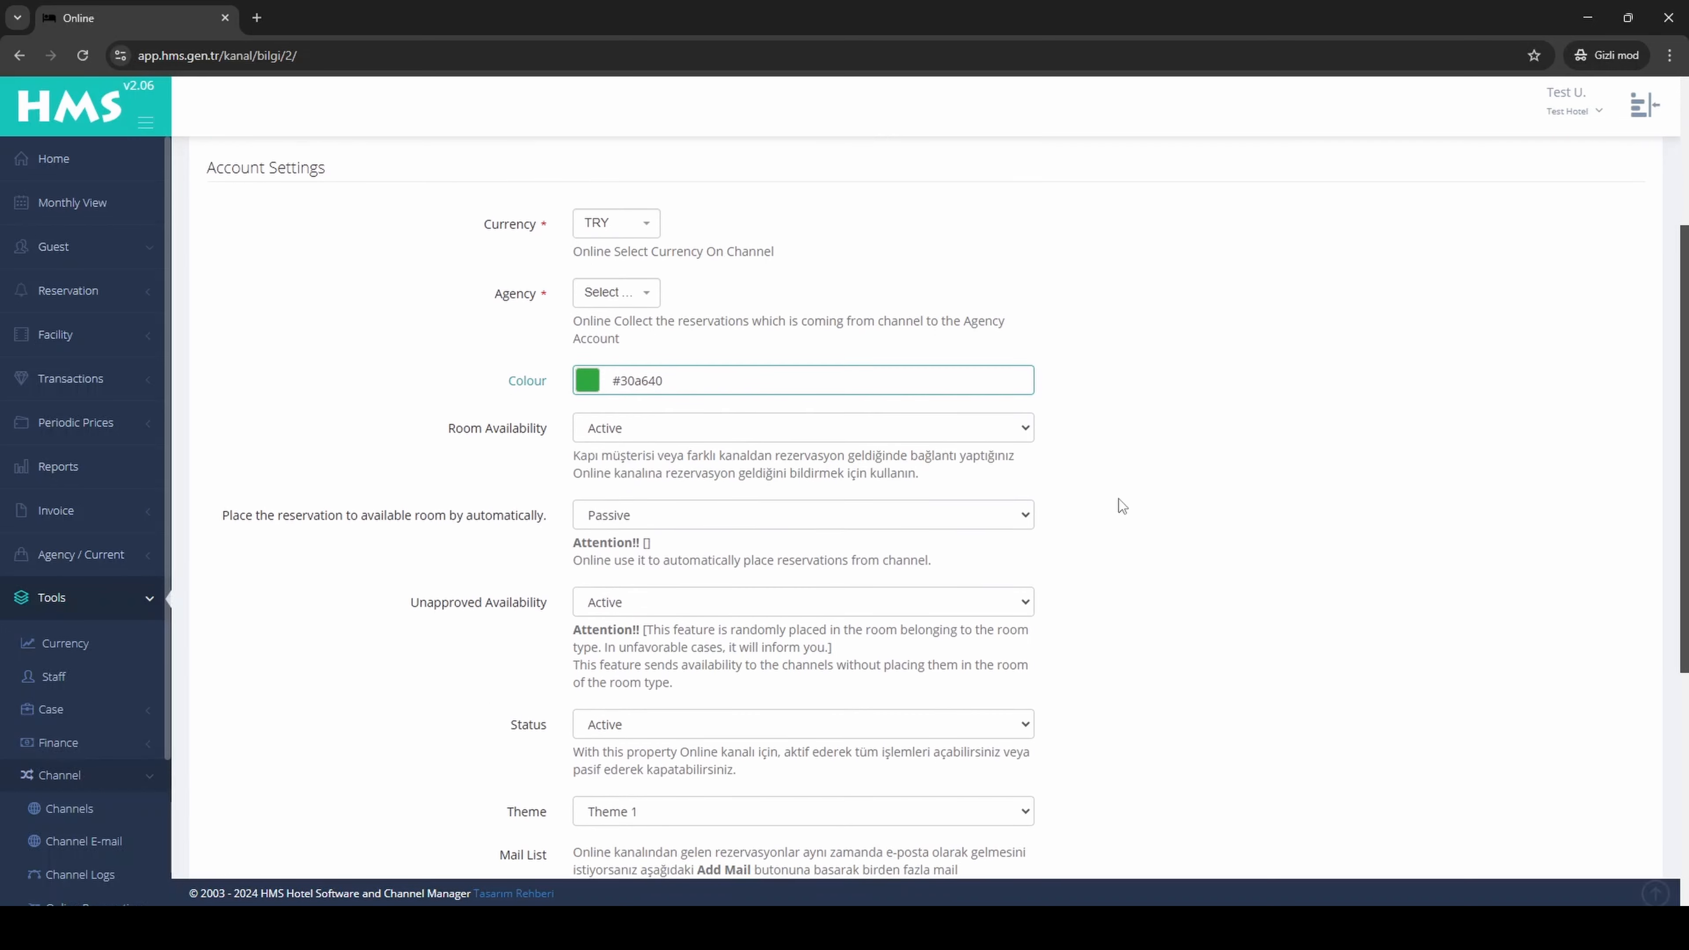
{"action": "left_click", "coordinate": [1002, 428]}
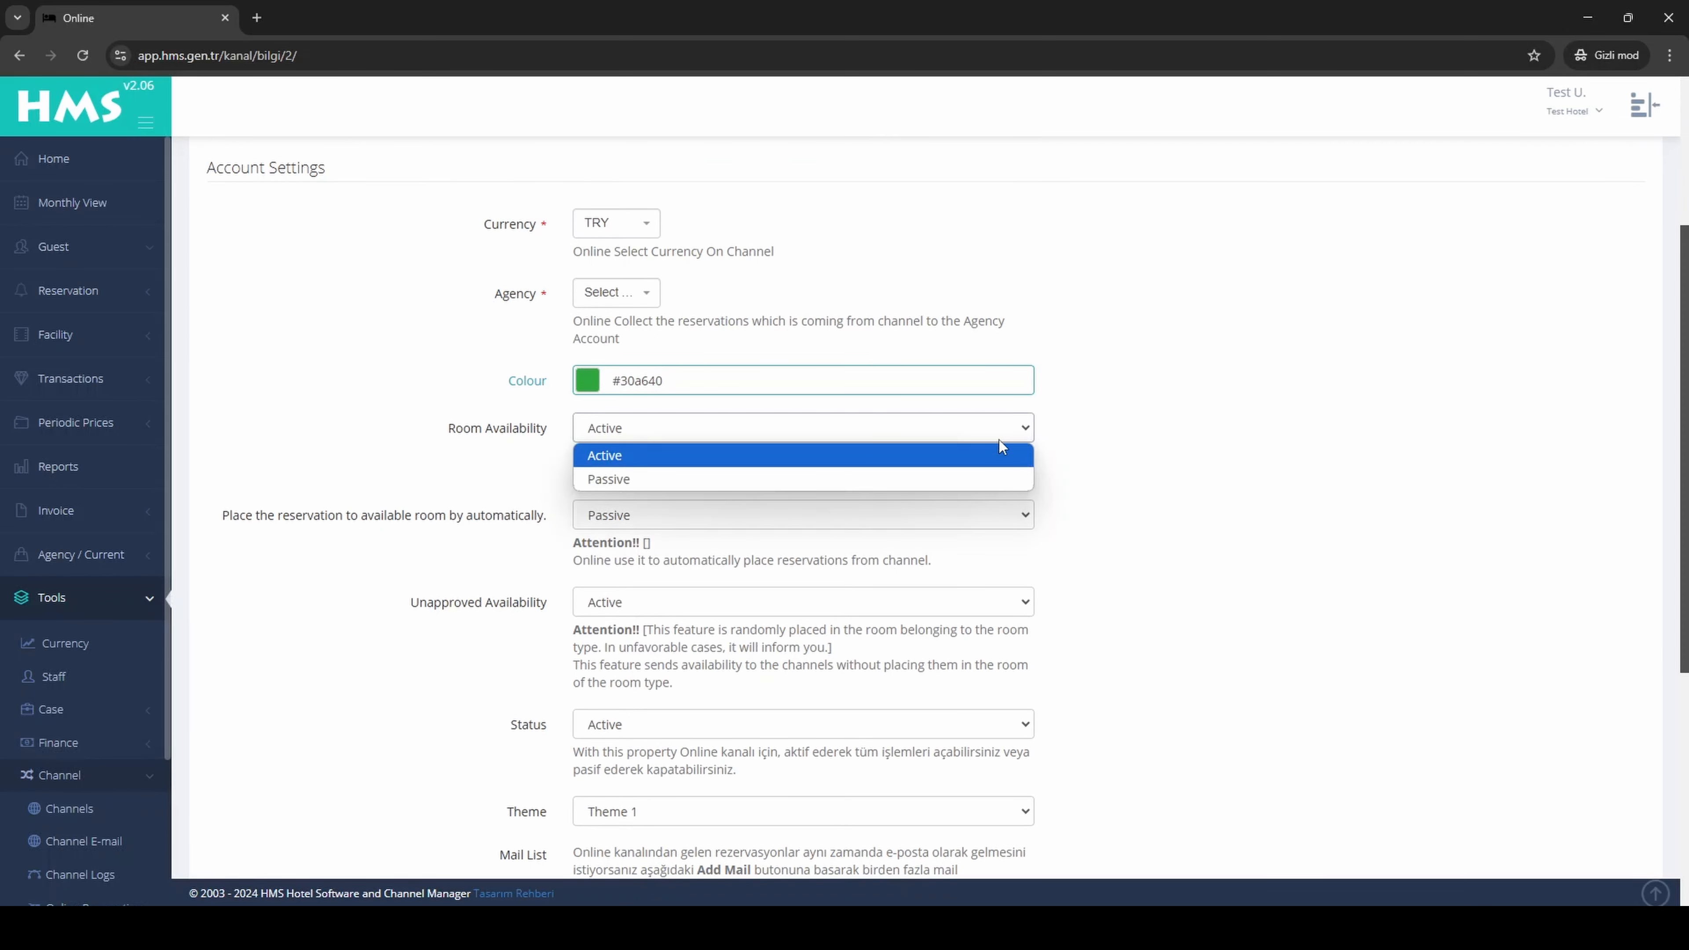
{"action": "left_click", "coordinate": [994, 477]}
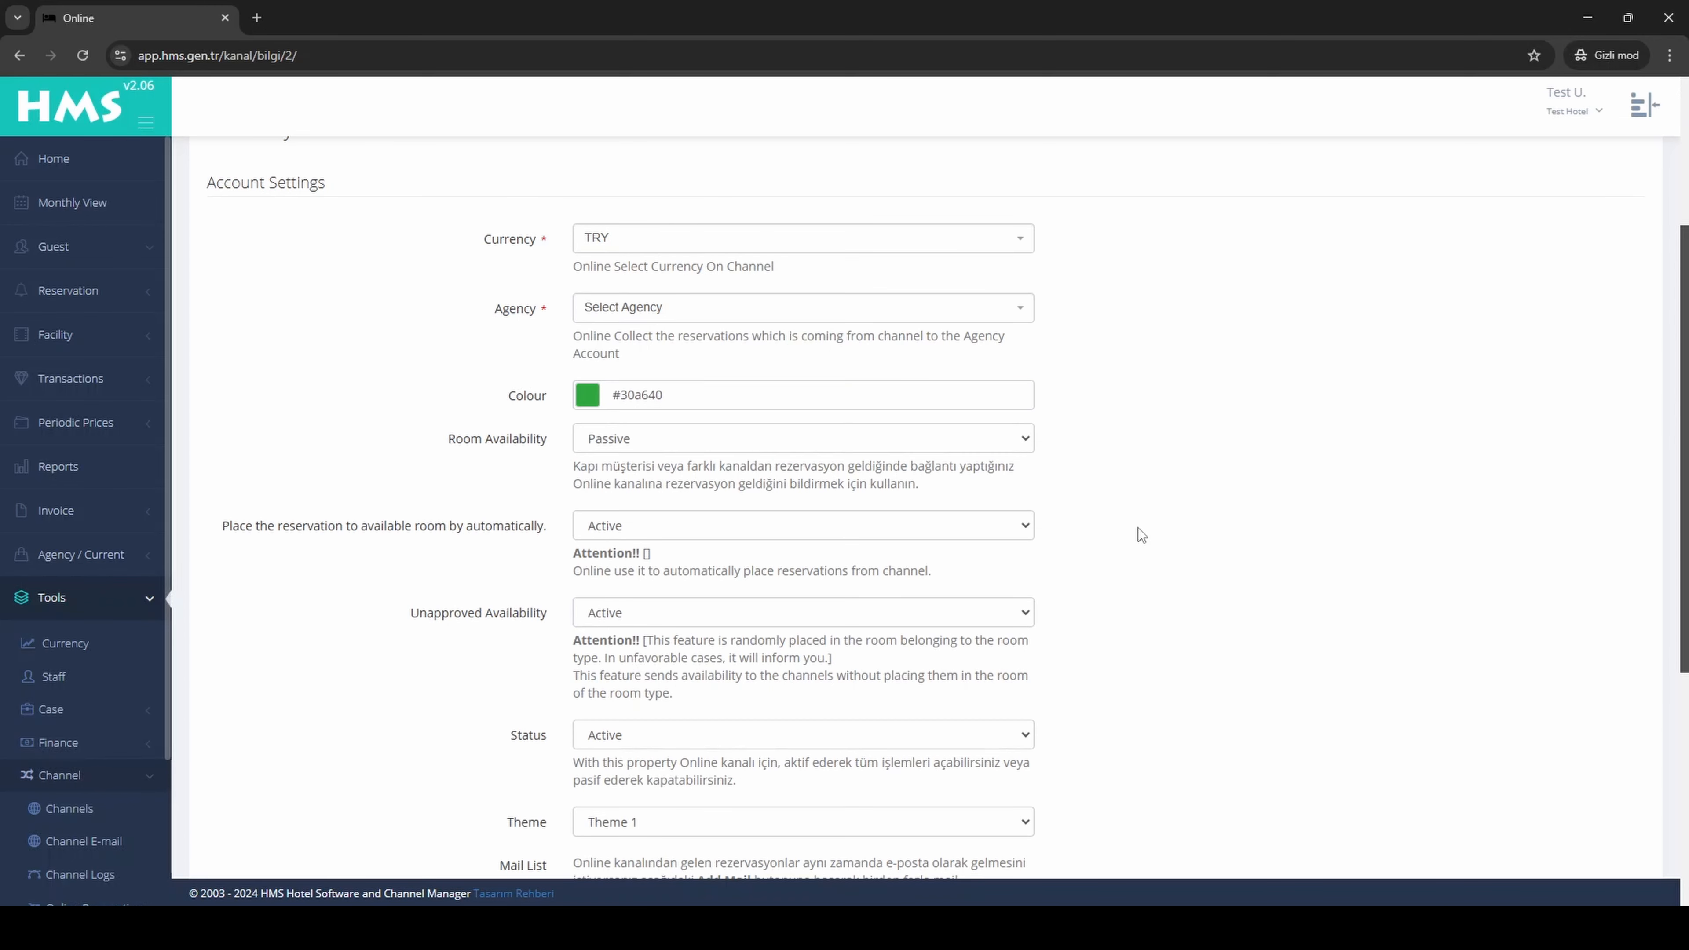
{"action": "left_click", "coordinate": [986, 536]}
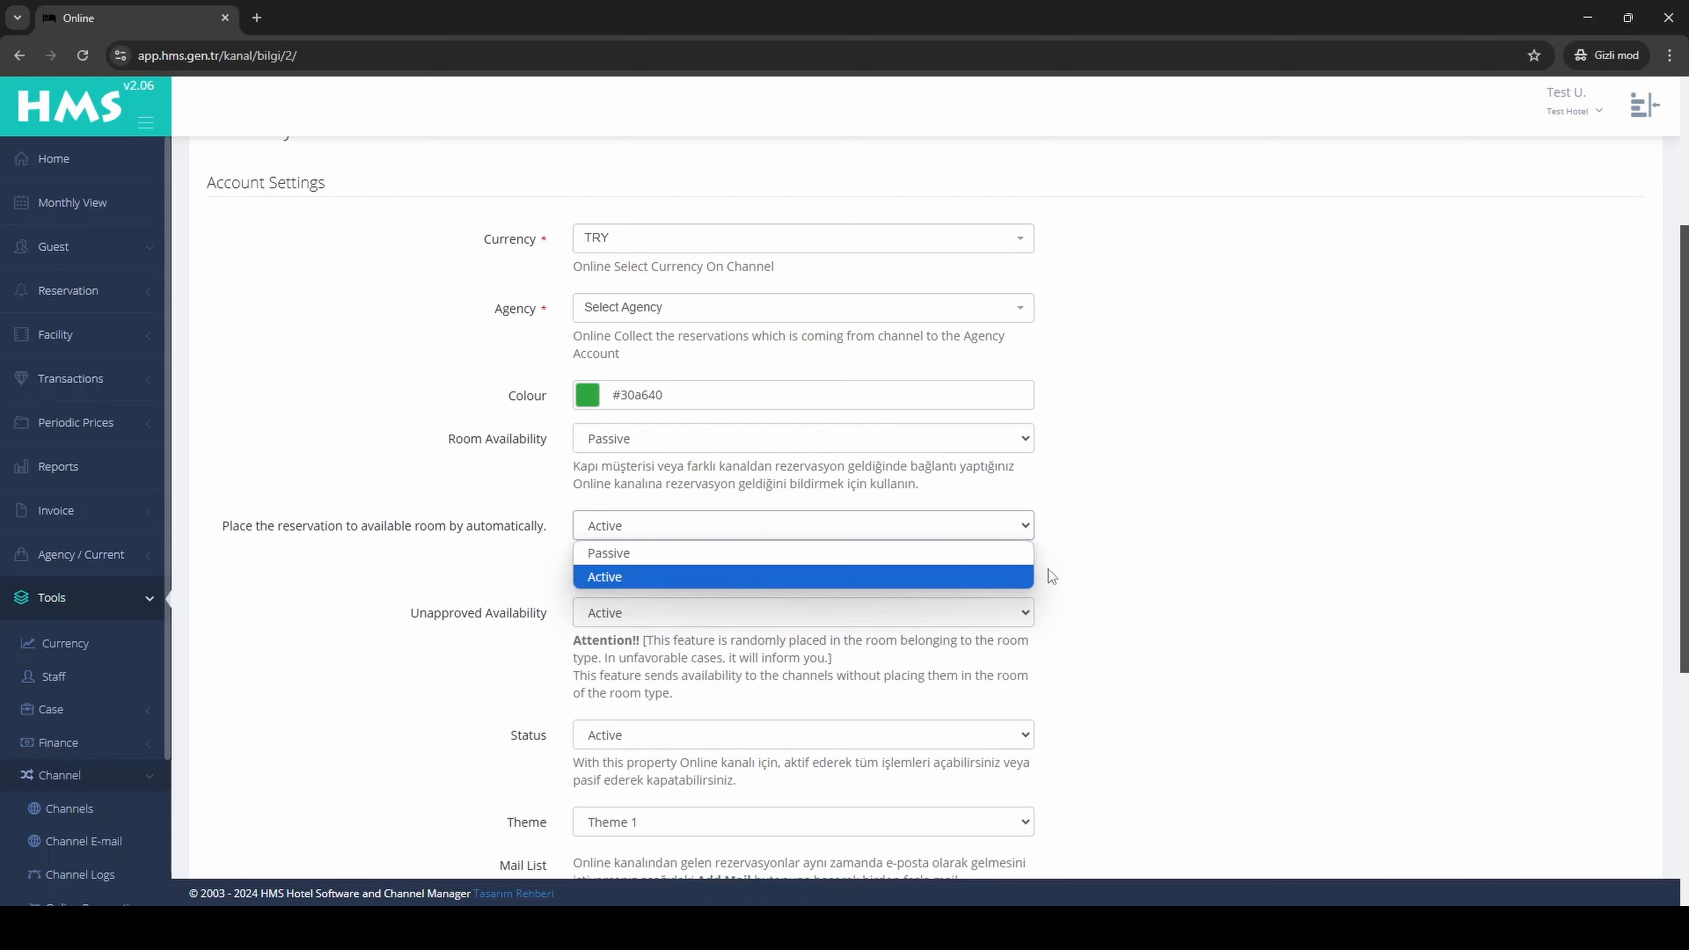
{"action": "left_click", "coordinate": [1023, 533]}
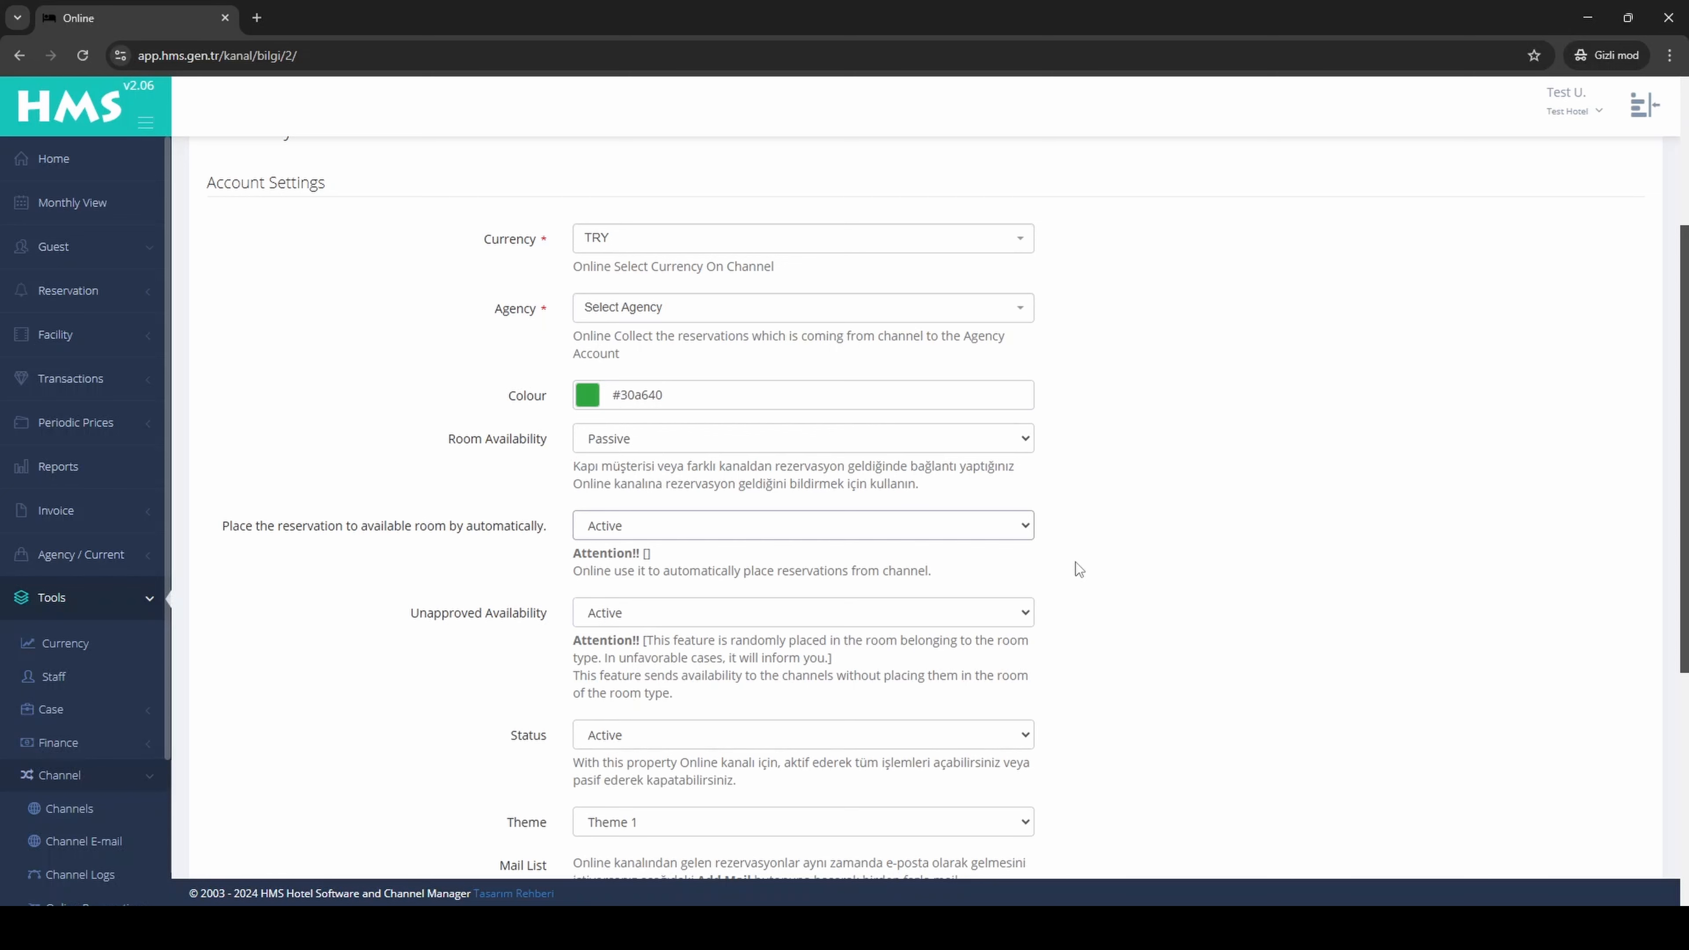
{"action": "left_click", "coordinate": [913, 624]}
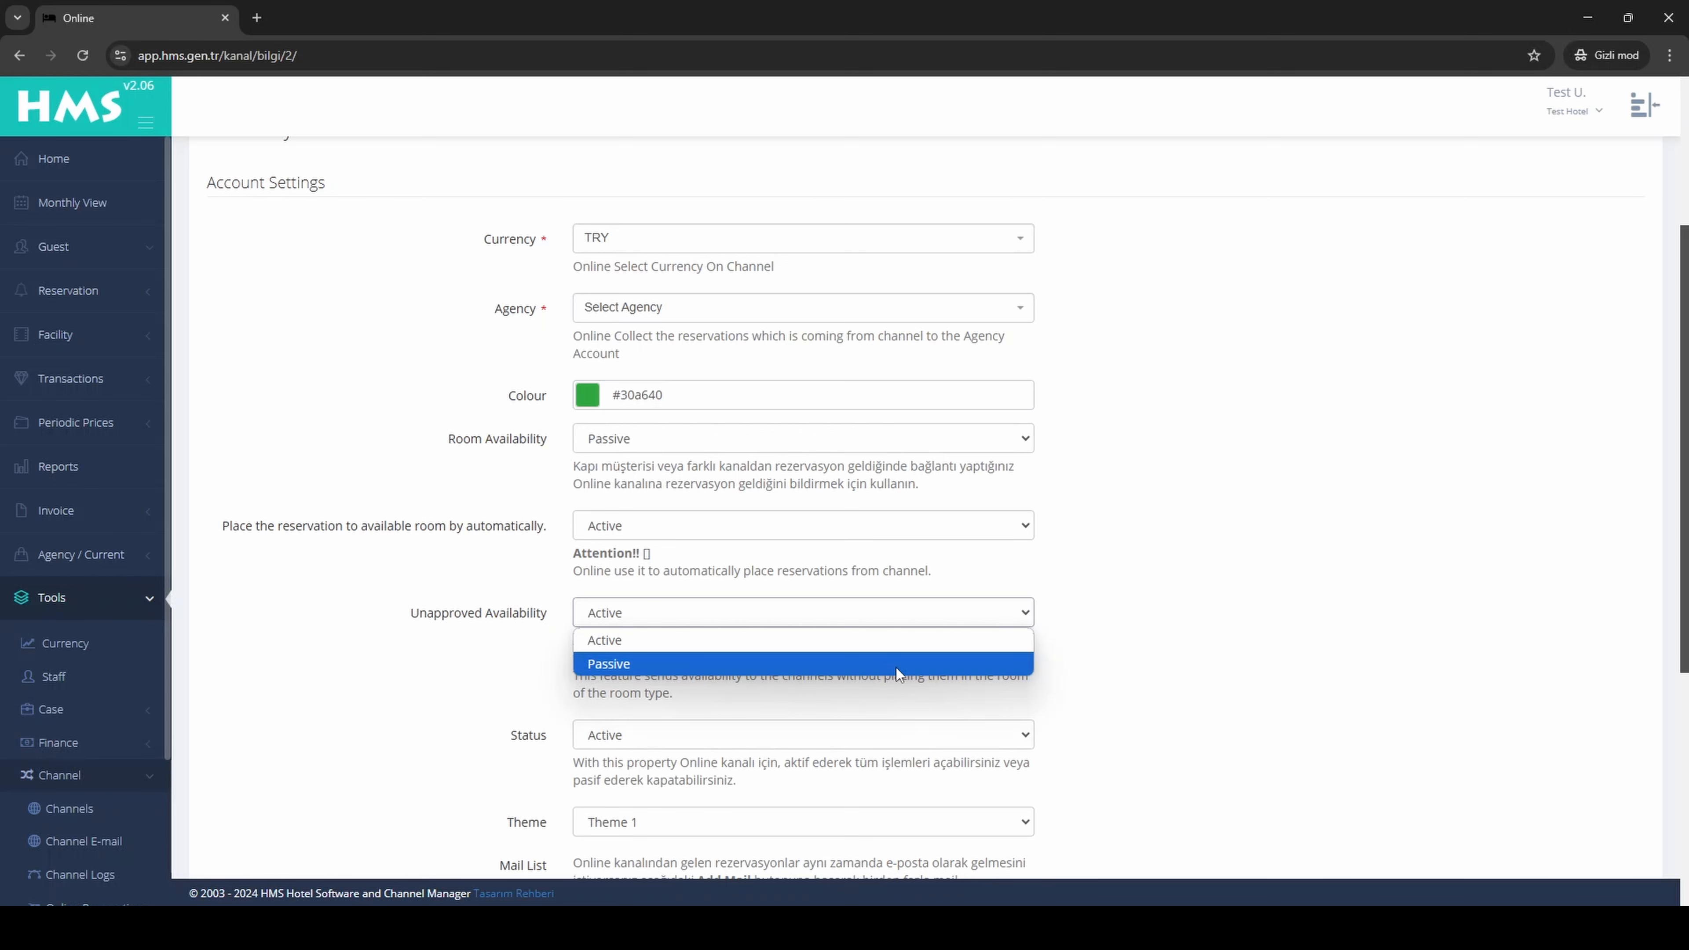
{"action": "left_click", "coordinate": [1071, 654]}
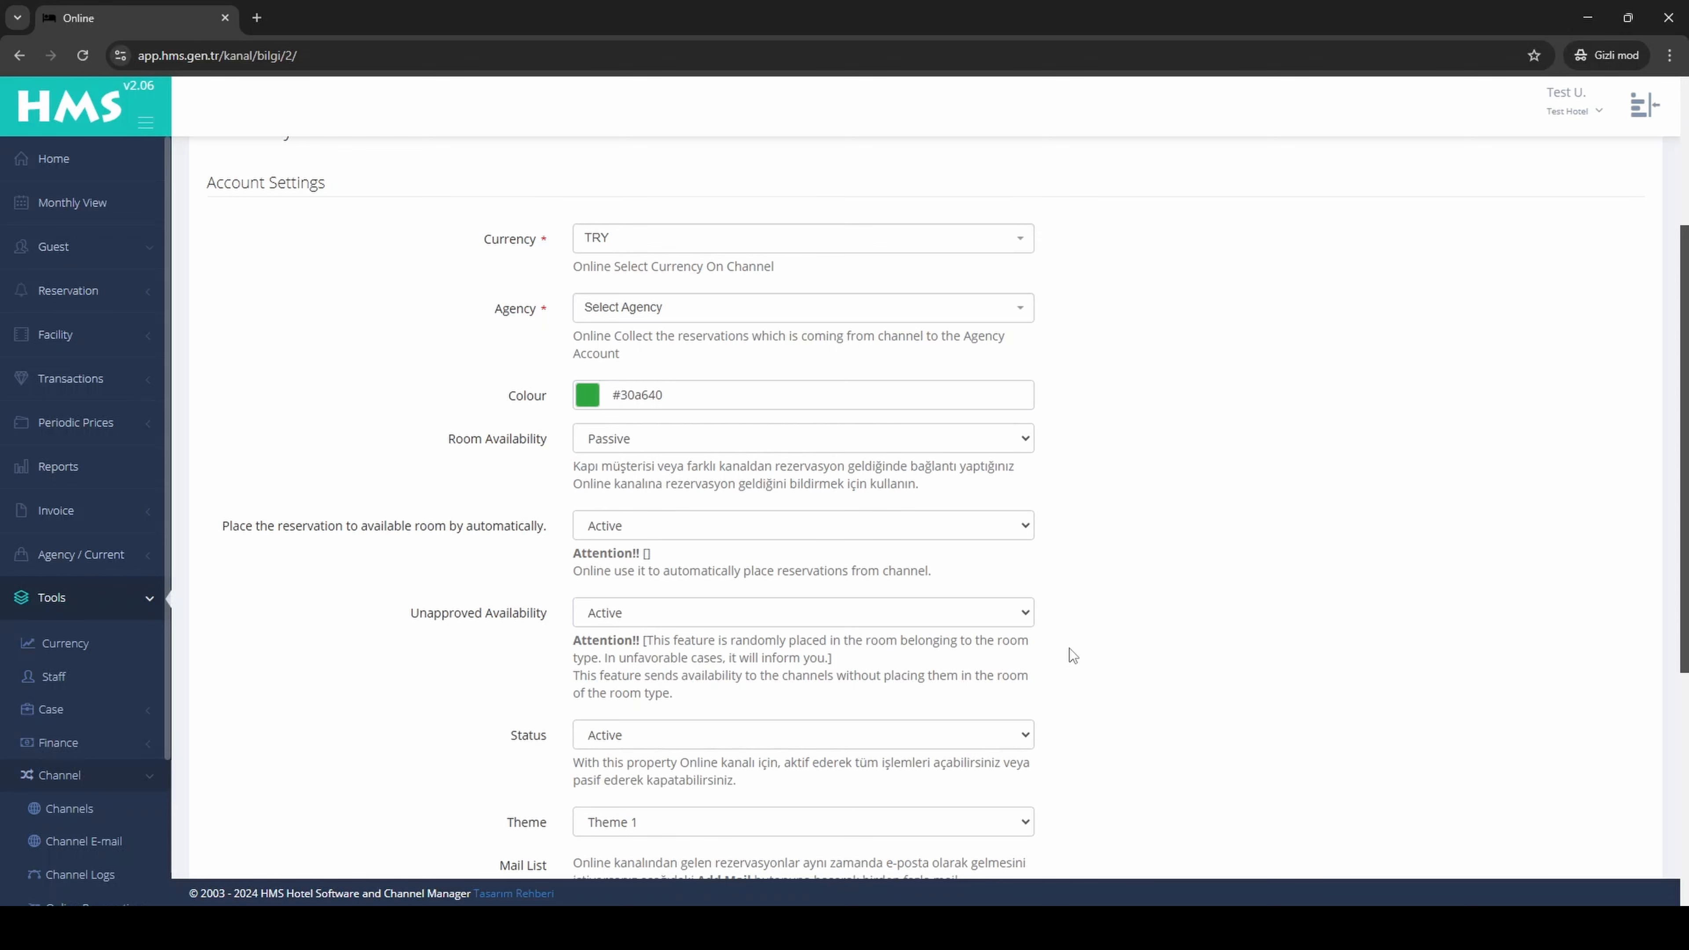
{"action": "scroll", "coordinate": [1098, 511], "scroll_direction": "down", "scroll_amount": 3}
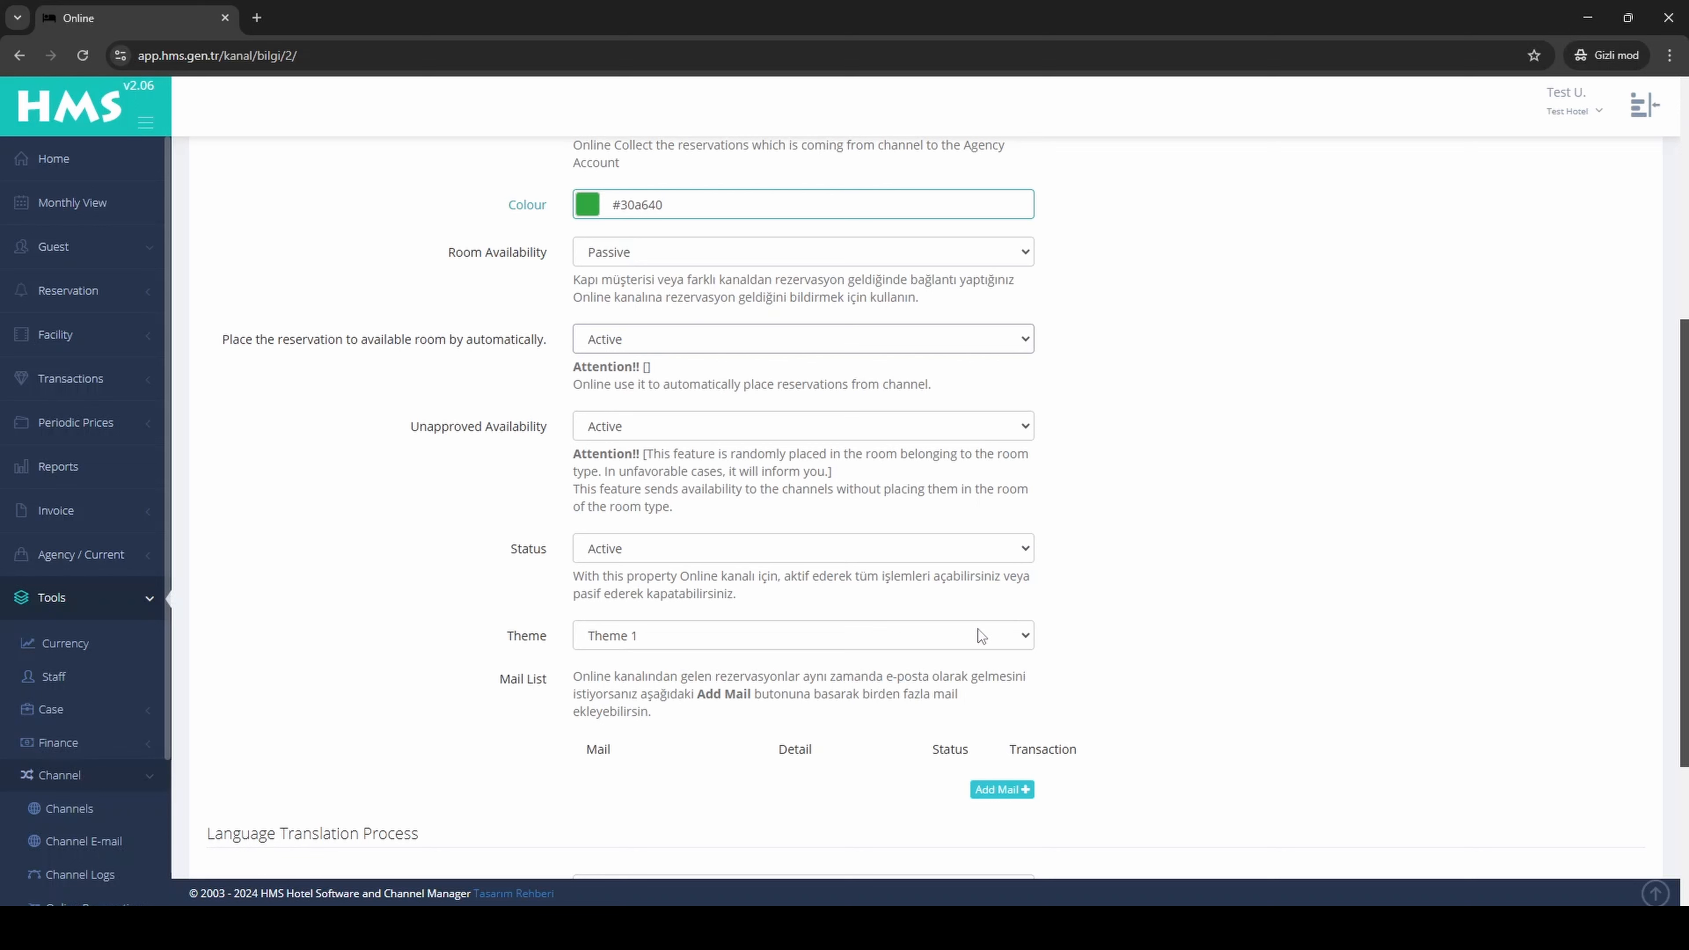
{"action": "left_click", "coordinate": [1003, 637]}
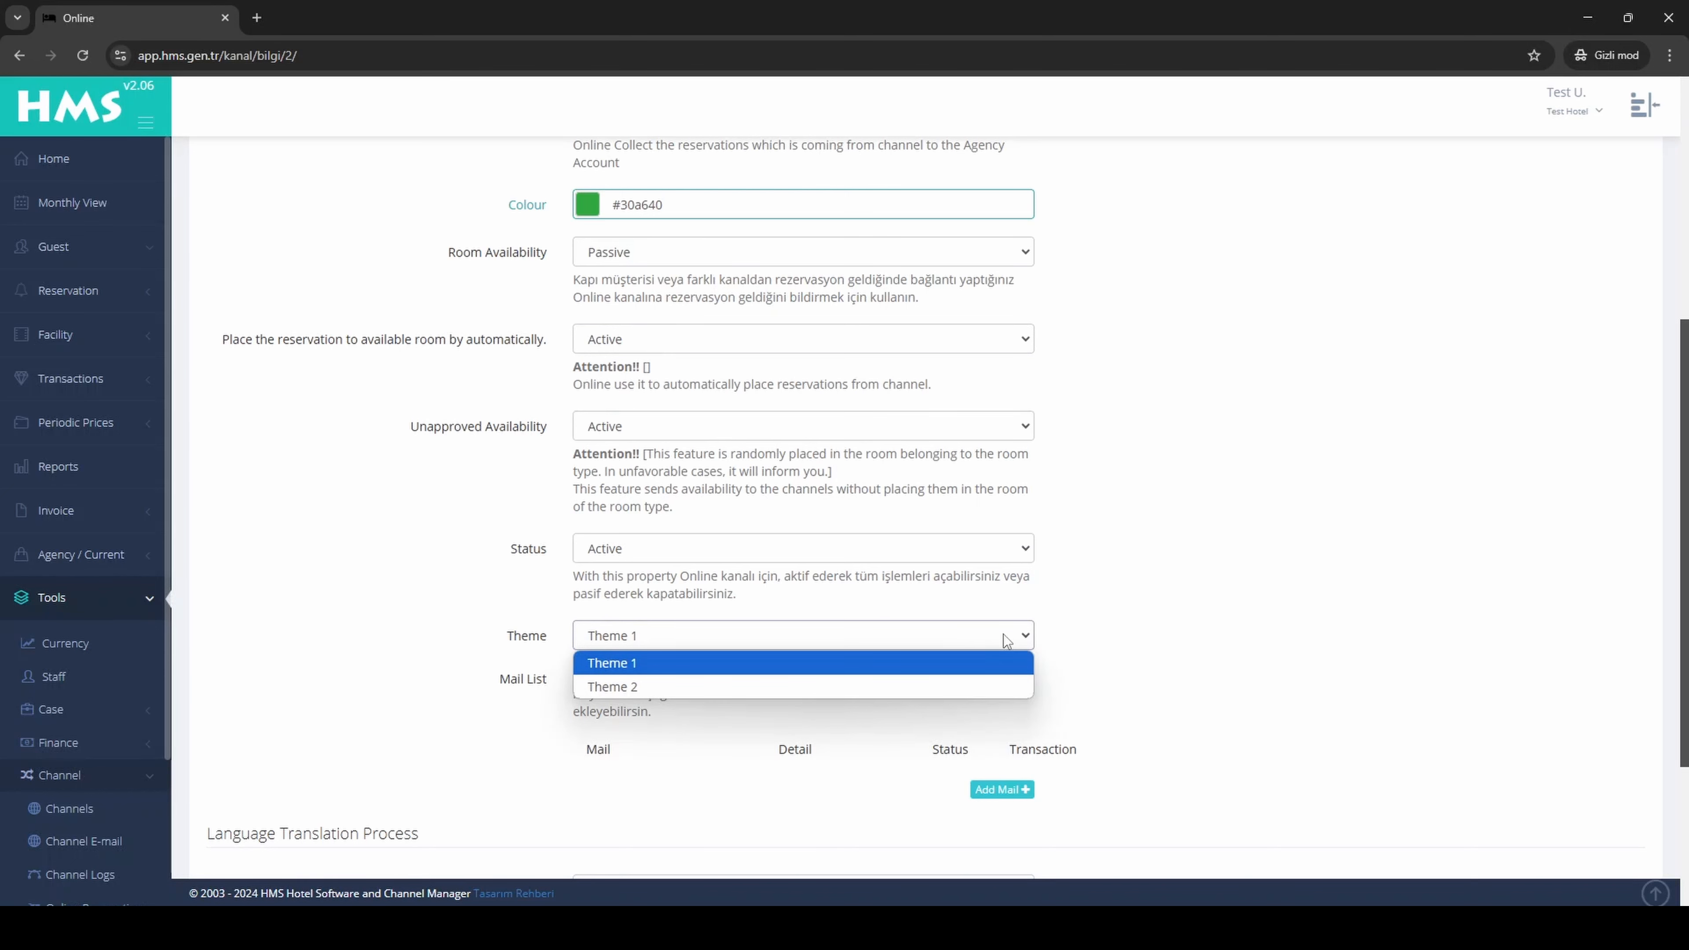
{"action": "left_click", "coordinate": [1003, 636]}
Step: Add an entry to the channel's mail list and fill in the e-mail address that receives its reservations
{"action": "scroll", "coordinate": [1006, 634], "scroll_direction": "down", "scroll_amount": 1}
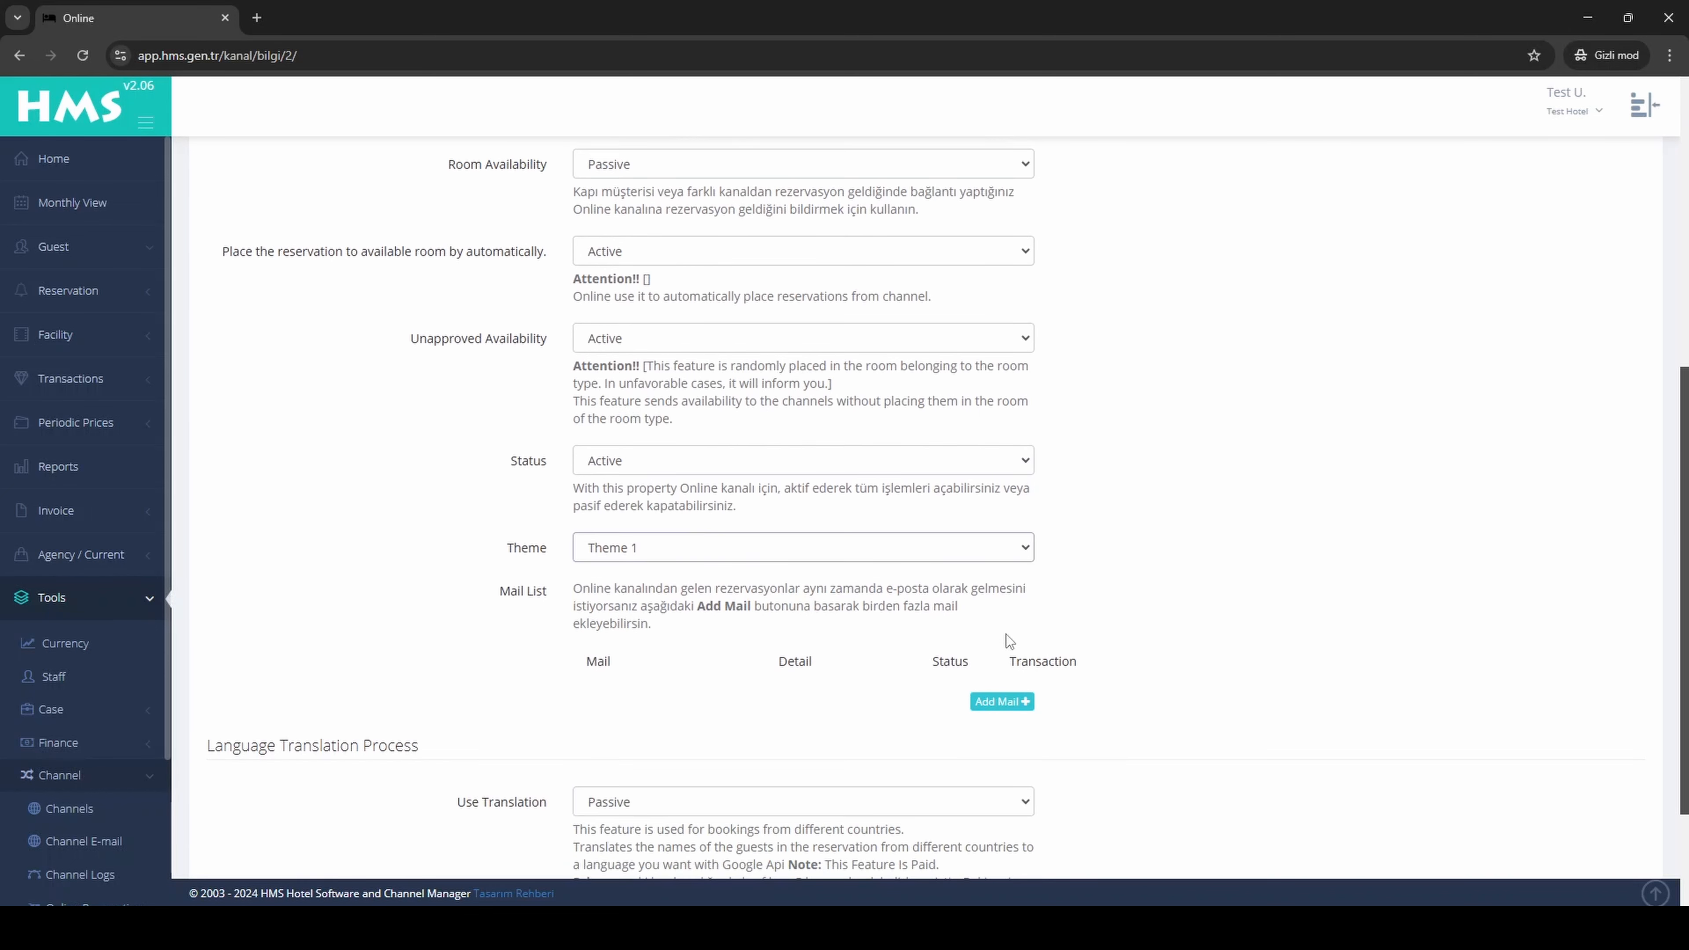
{"action": "left_click", "coordinate": [1004, 702]}
{"action": "left_click", "coordinate": [747, 691]}
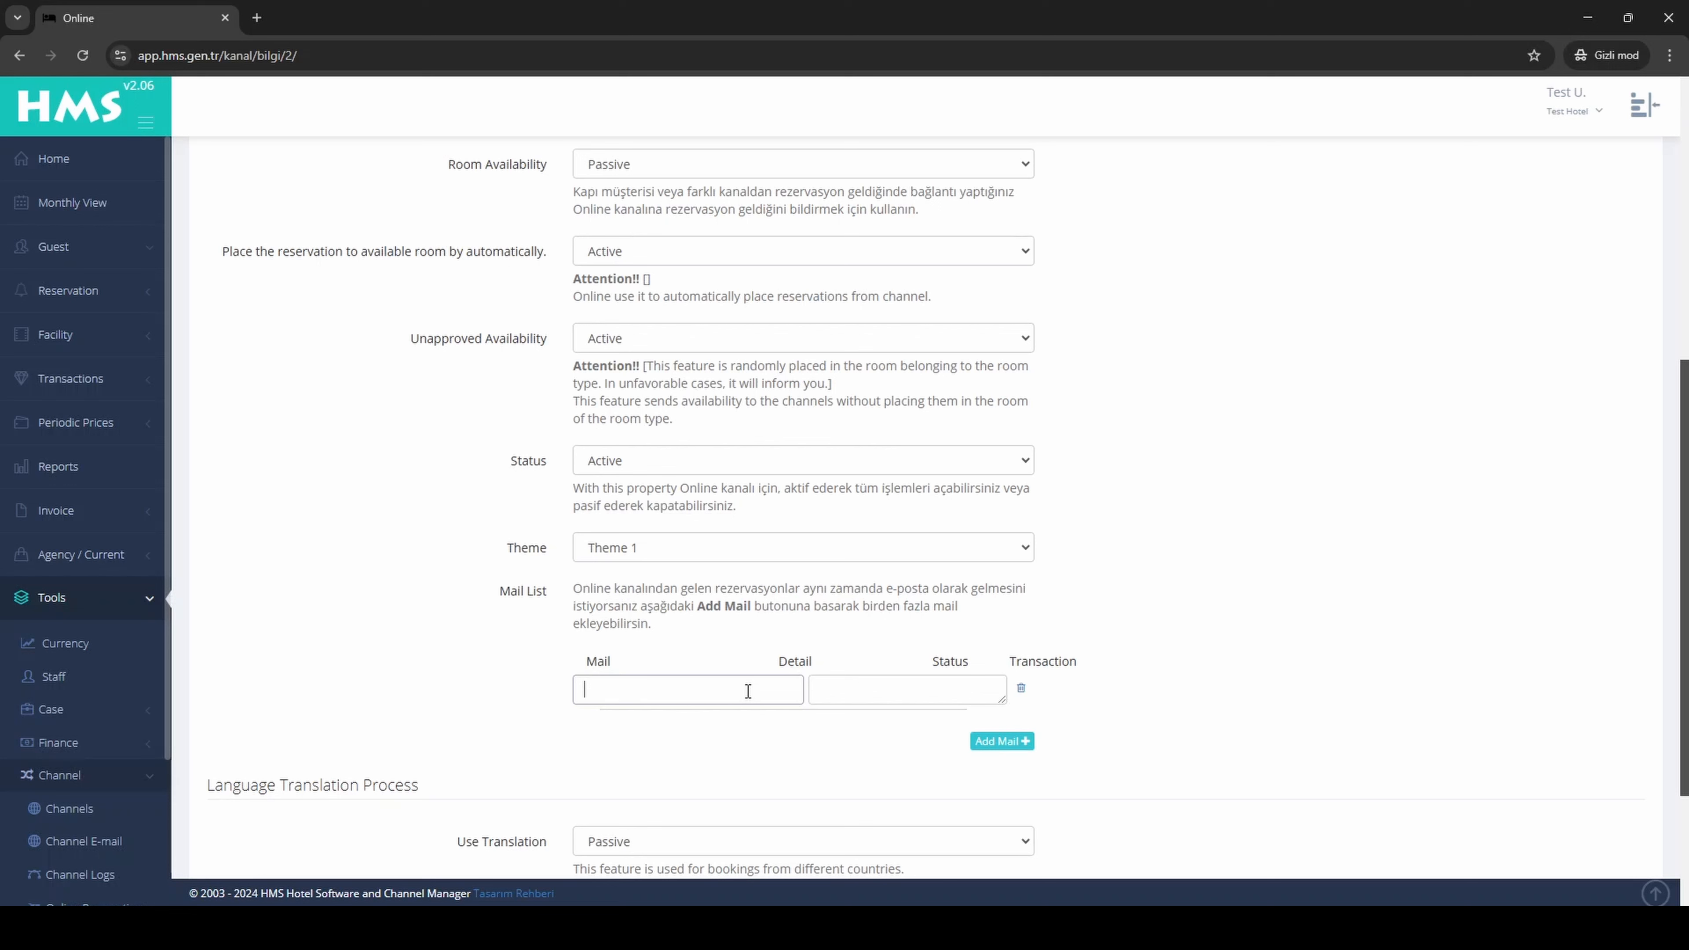
{"action": "type", "text": "test.test@test.com"}
Step: Keep Use Translation at Passive and submit the account settings to proceed to room type mapping
{"action": "scroll", "coordinate": [1133, 717], "scroll_direction": "down", "scroll_amount": 3}
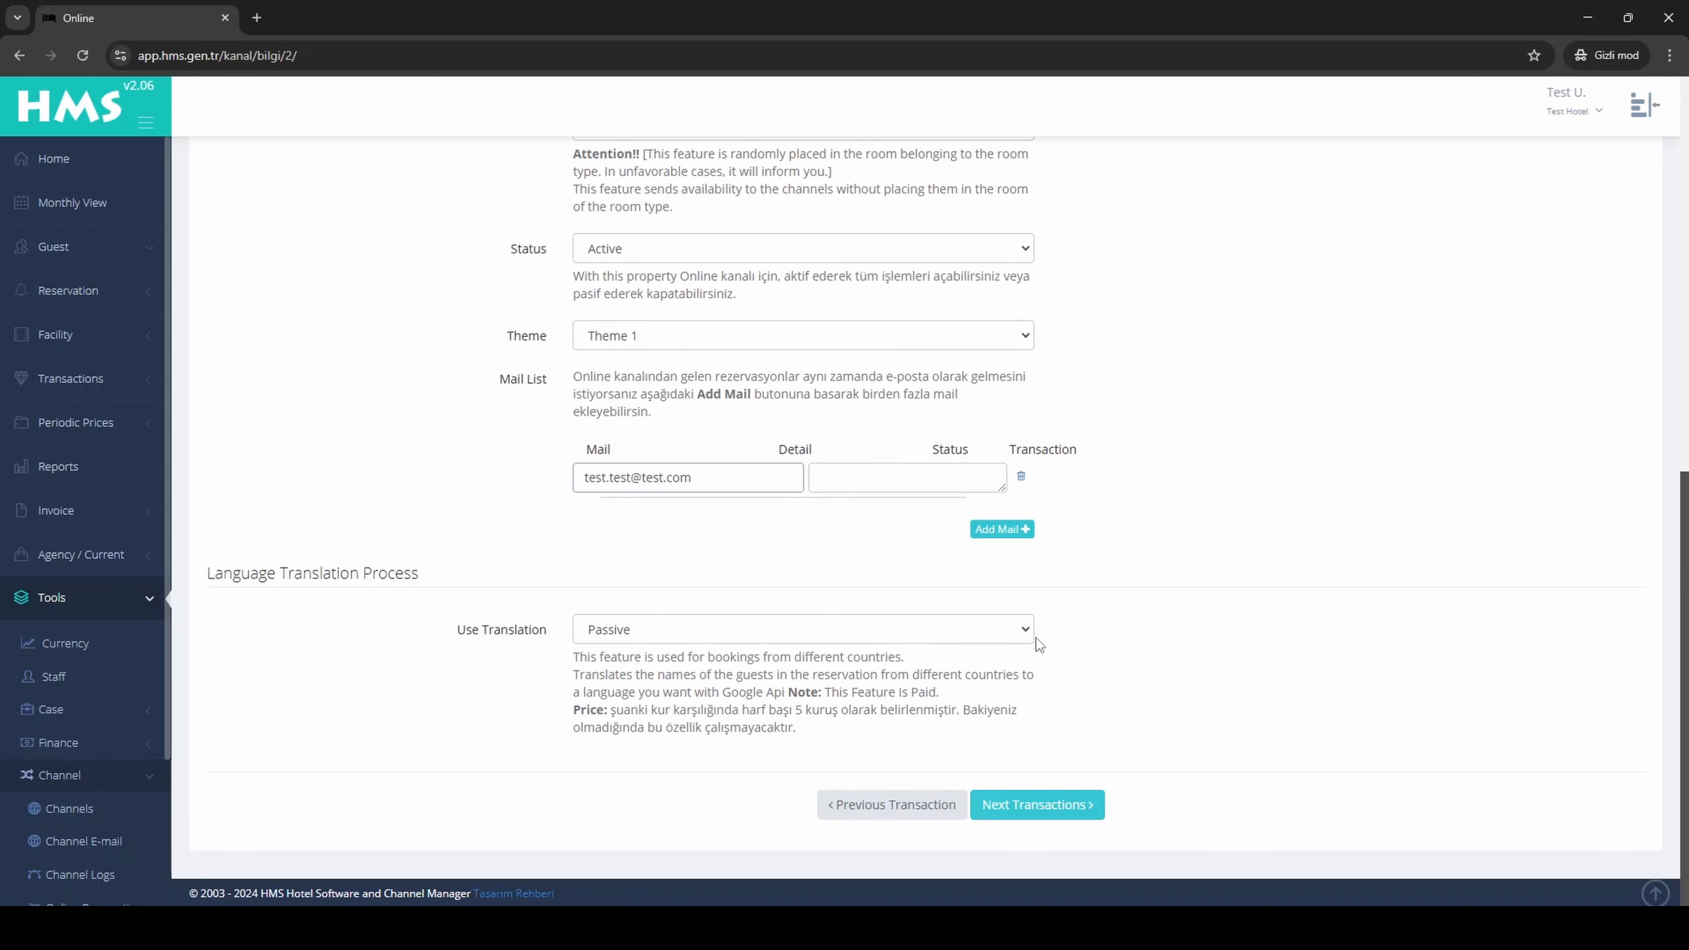
{"action": "left_click", "coordinate": [1025, 629]}
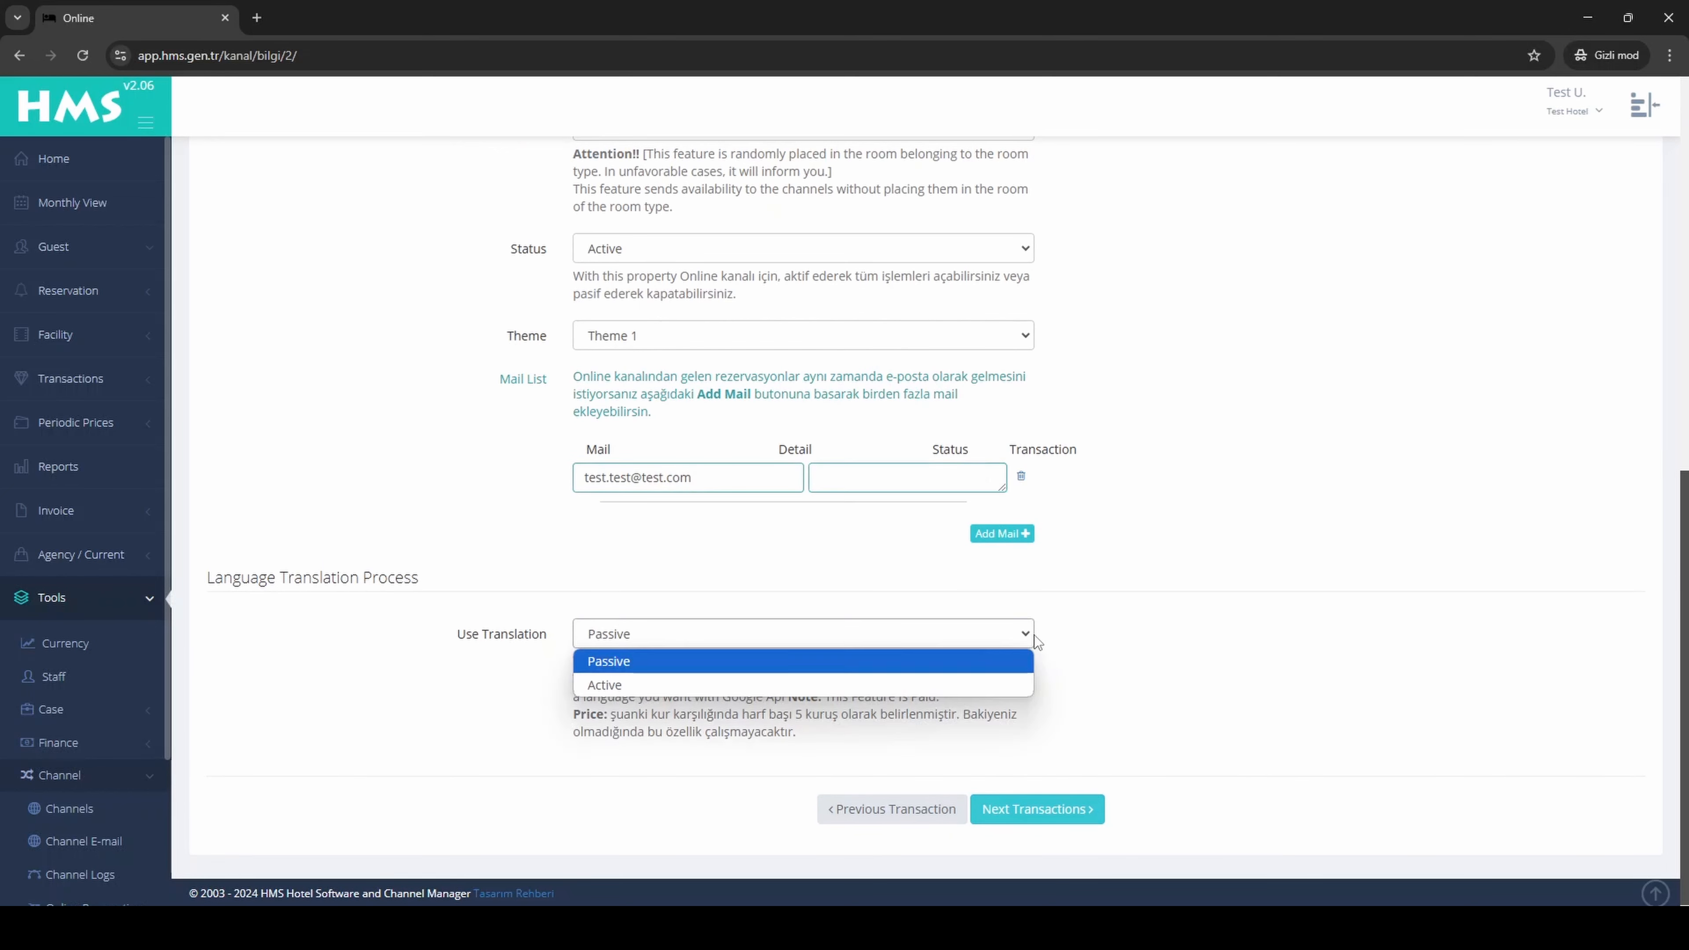
{"action": "left_click", "coordinate": [1034, 635]}
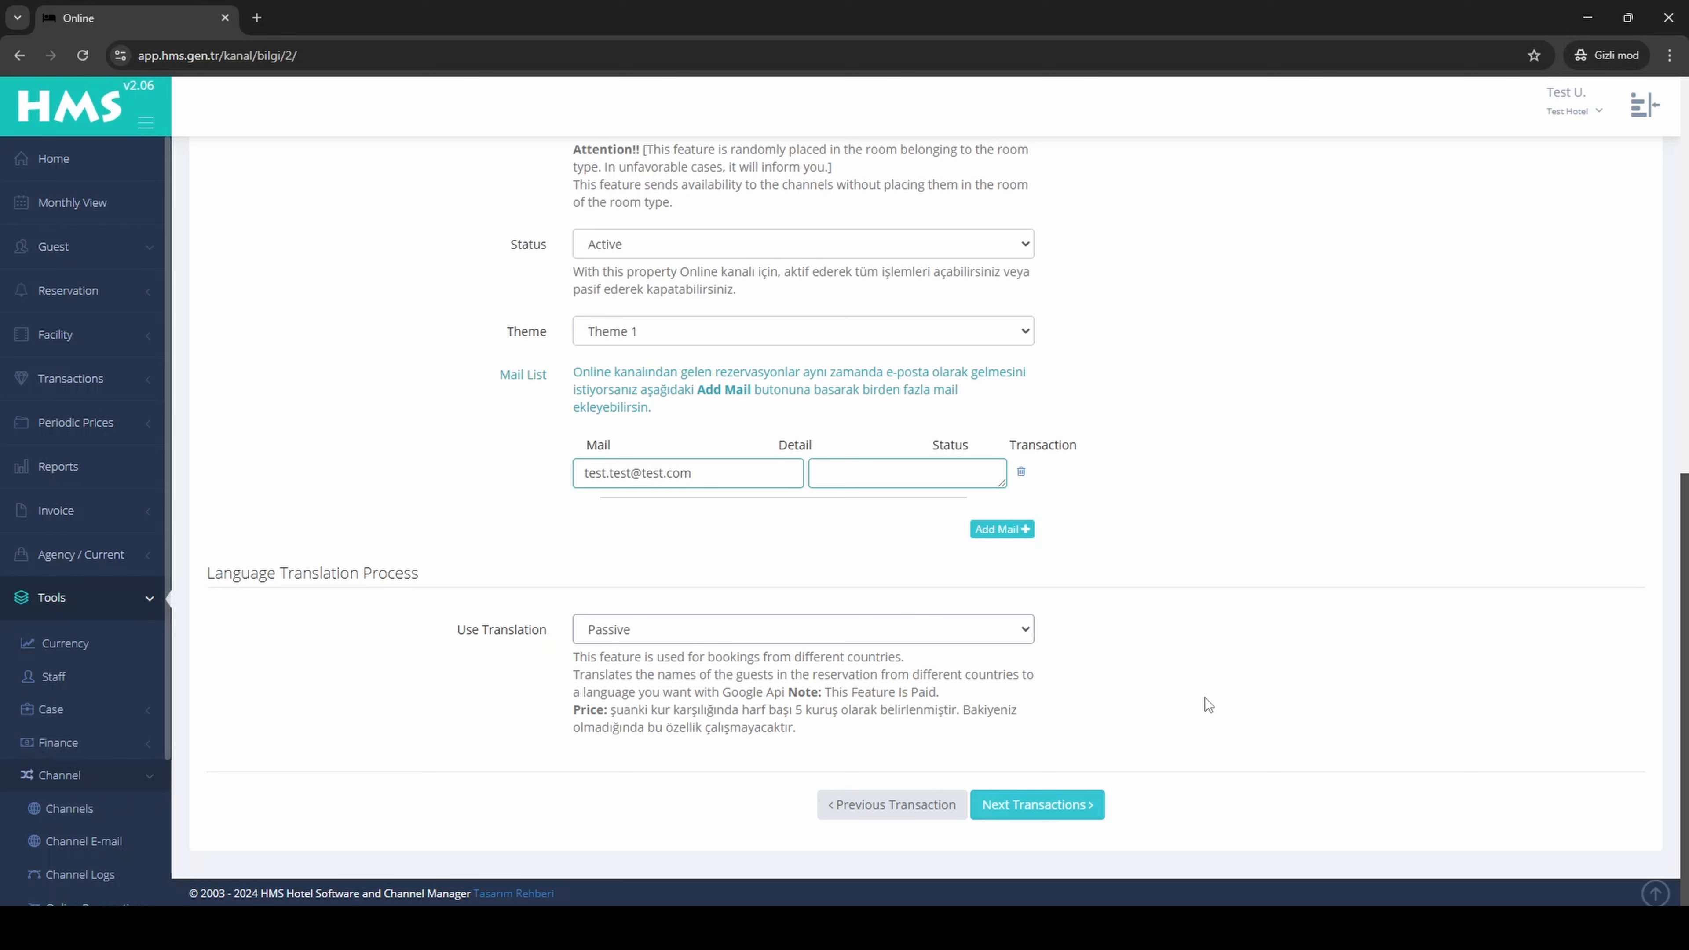
{"action": "left_click", "coordinate": [1068, 805]}
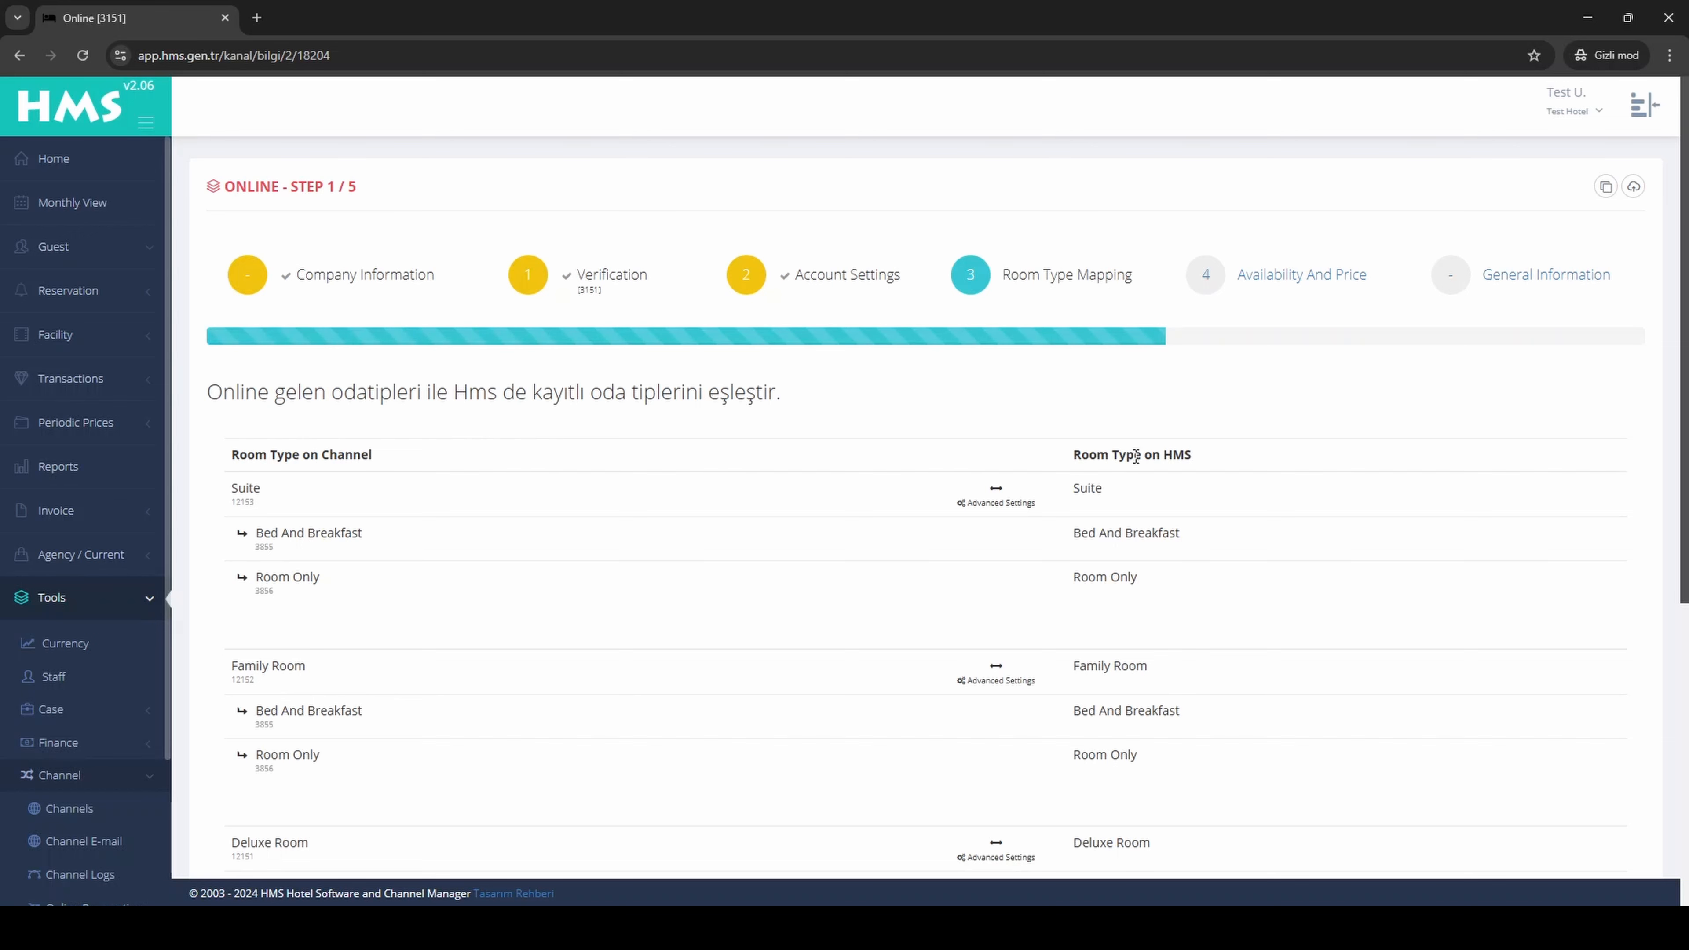
Step: Open the advanced settings of the Suite room mapping and choose Sell Maximum Room
{"action": "scroll", "coordinate": [939, 656], "scroll_direction": "down", "scroll_amount": 1}
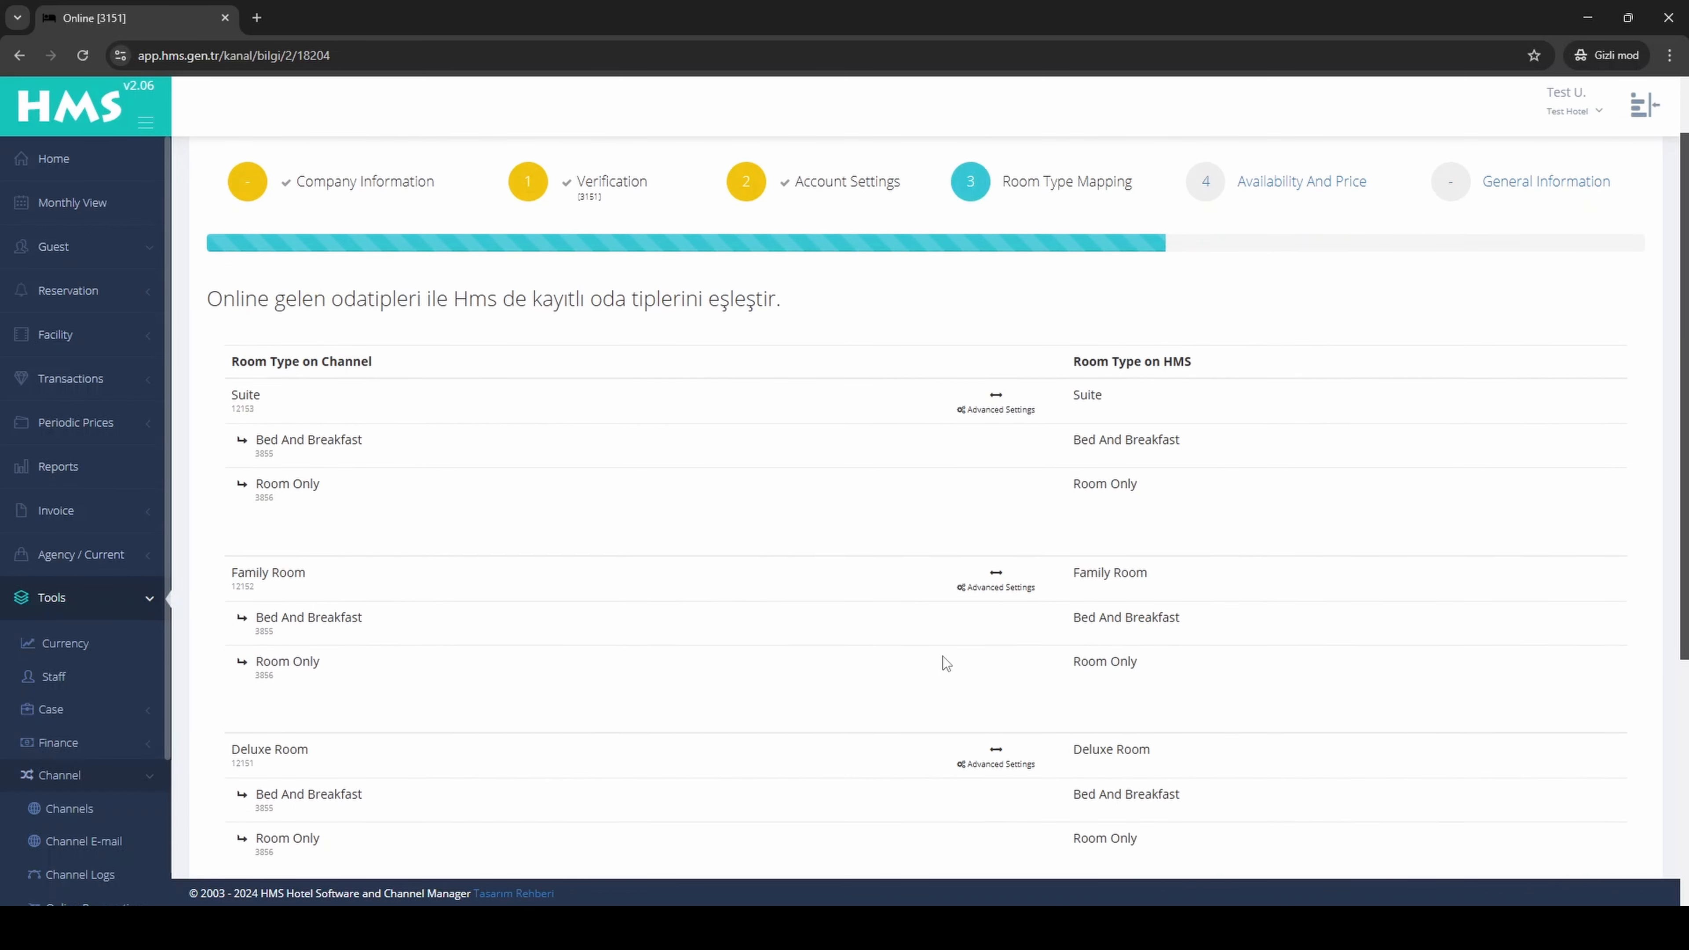
{"action": "scroll", "coordinate": [943, 655], "scroll_direction": "down", "scroll_amount": 5}
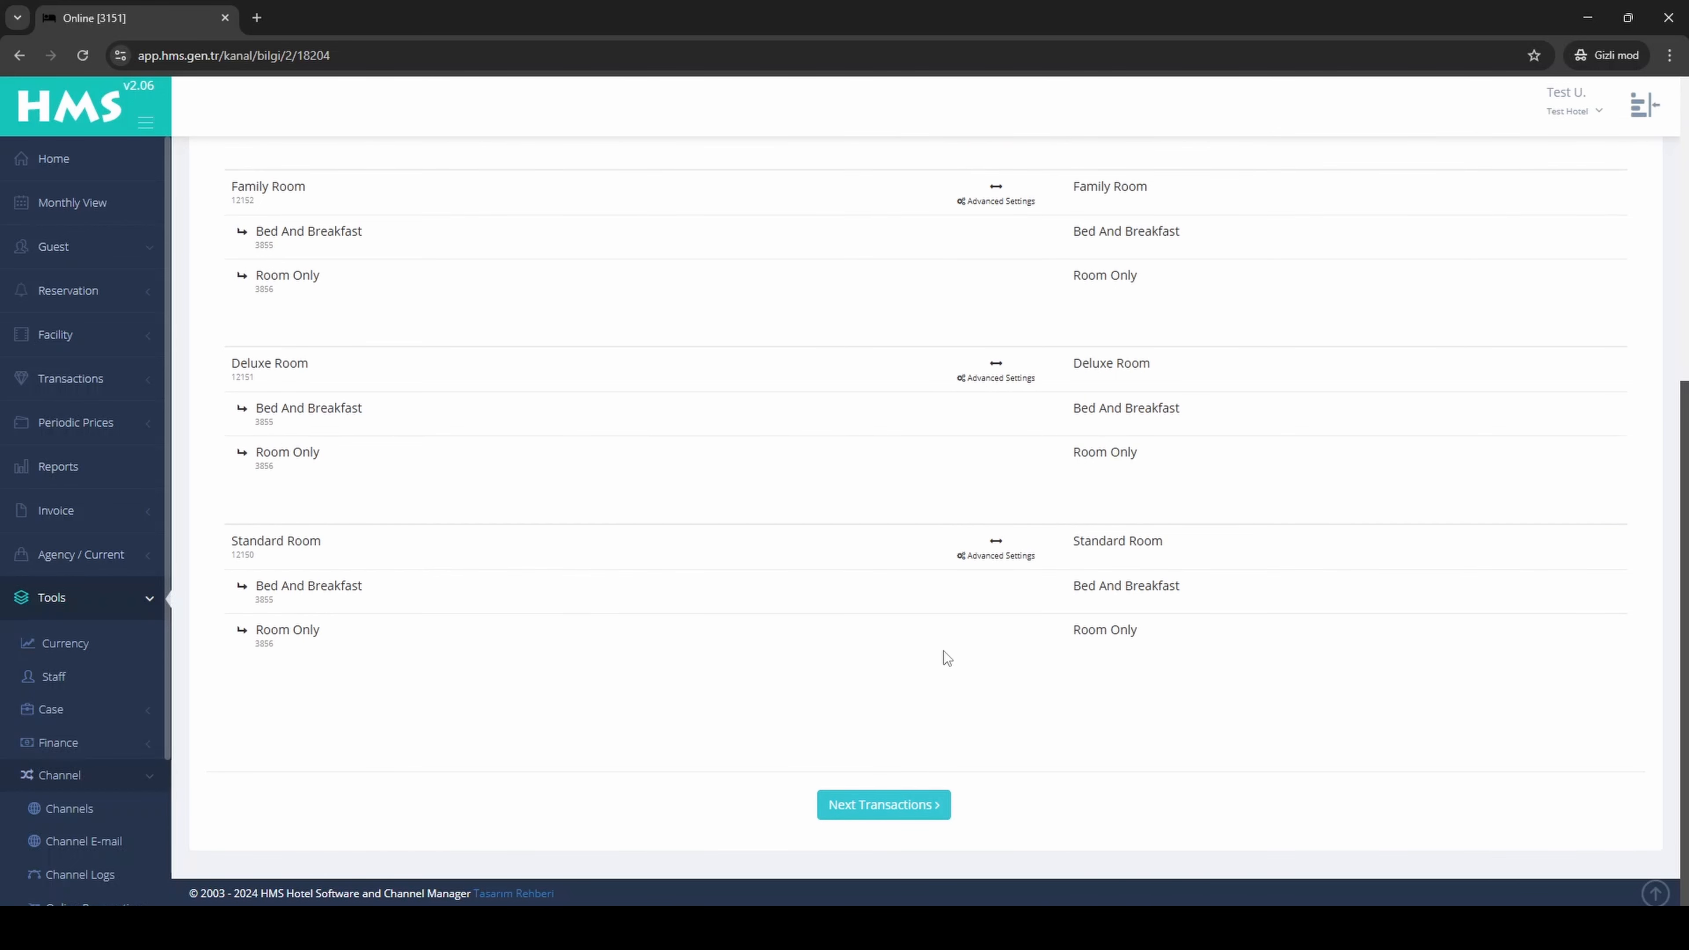
{"action": "scroll", "coordinate": [943, 650], "scroll_direction": "up", "scroll_amount": 4}
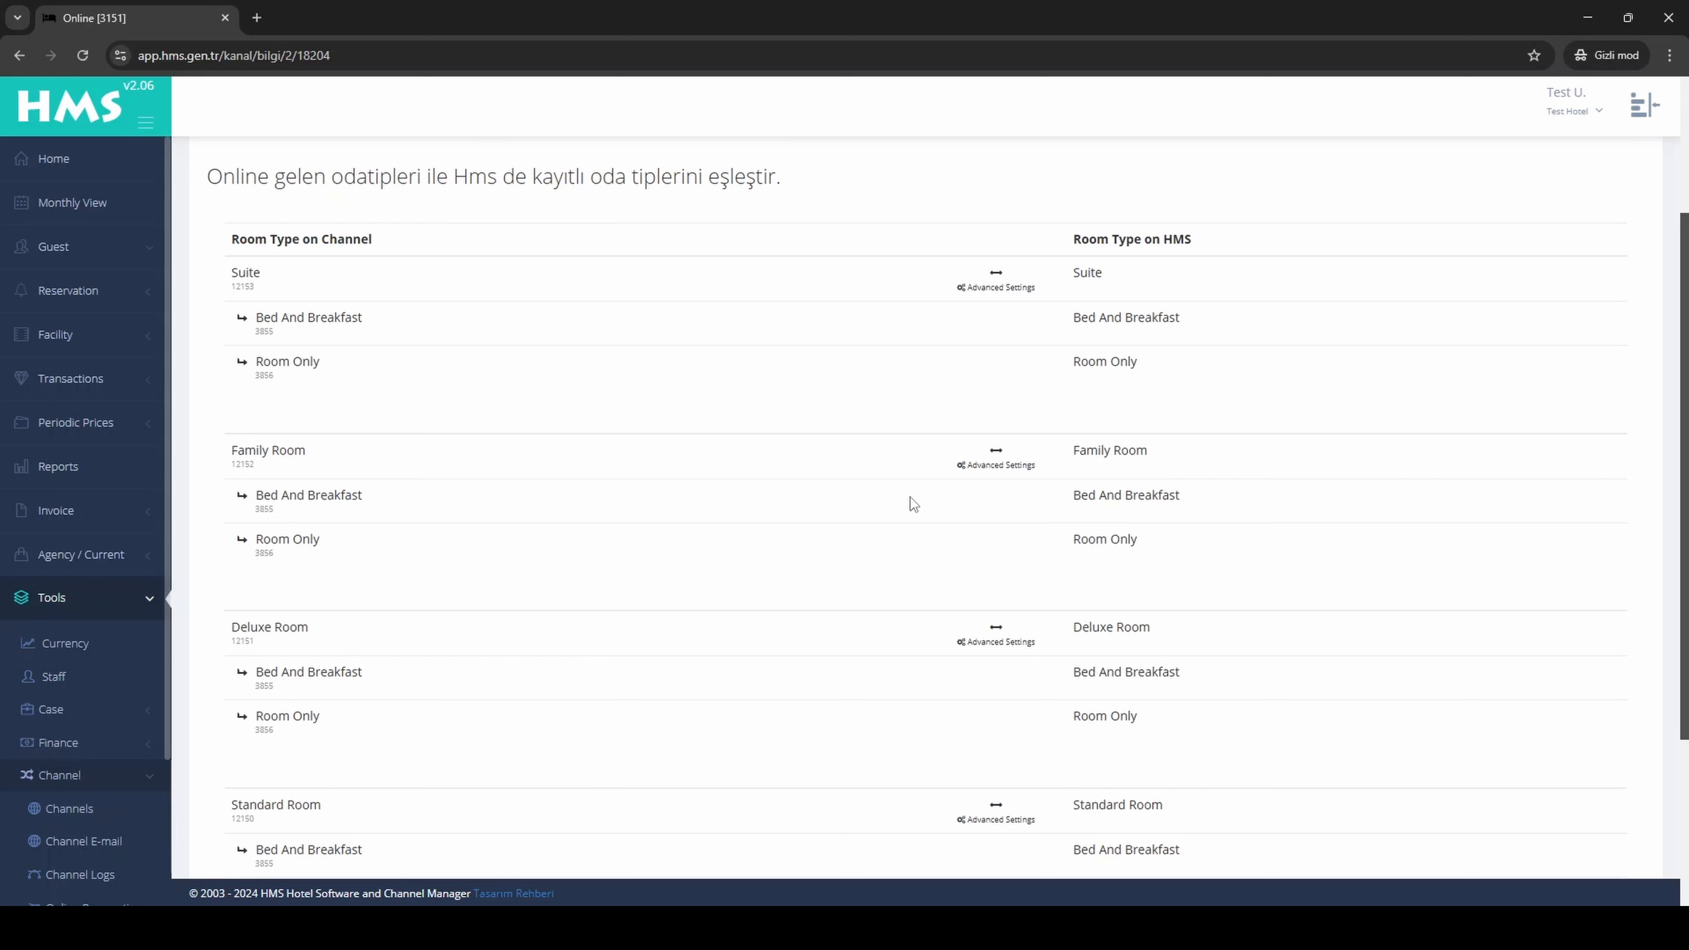
{"action": "left_click", "coordinate": [1006, 290]}
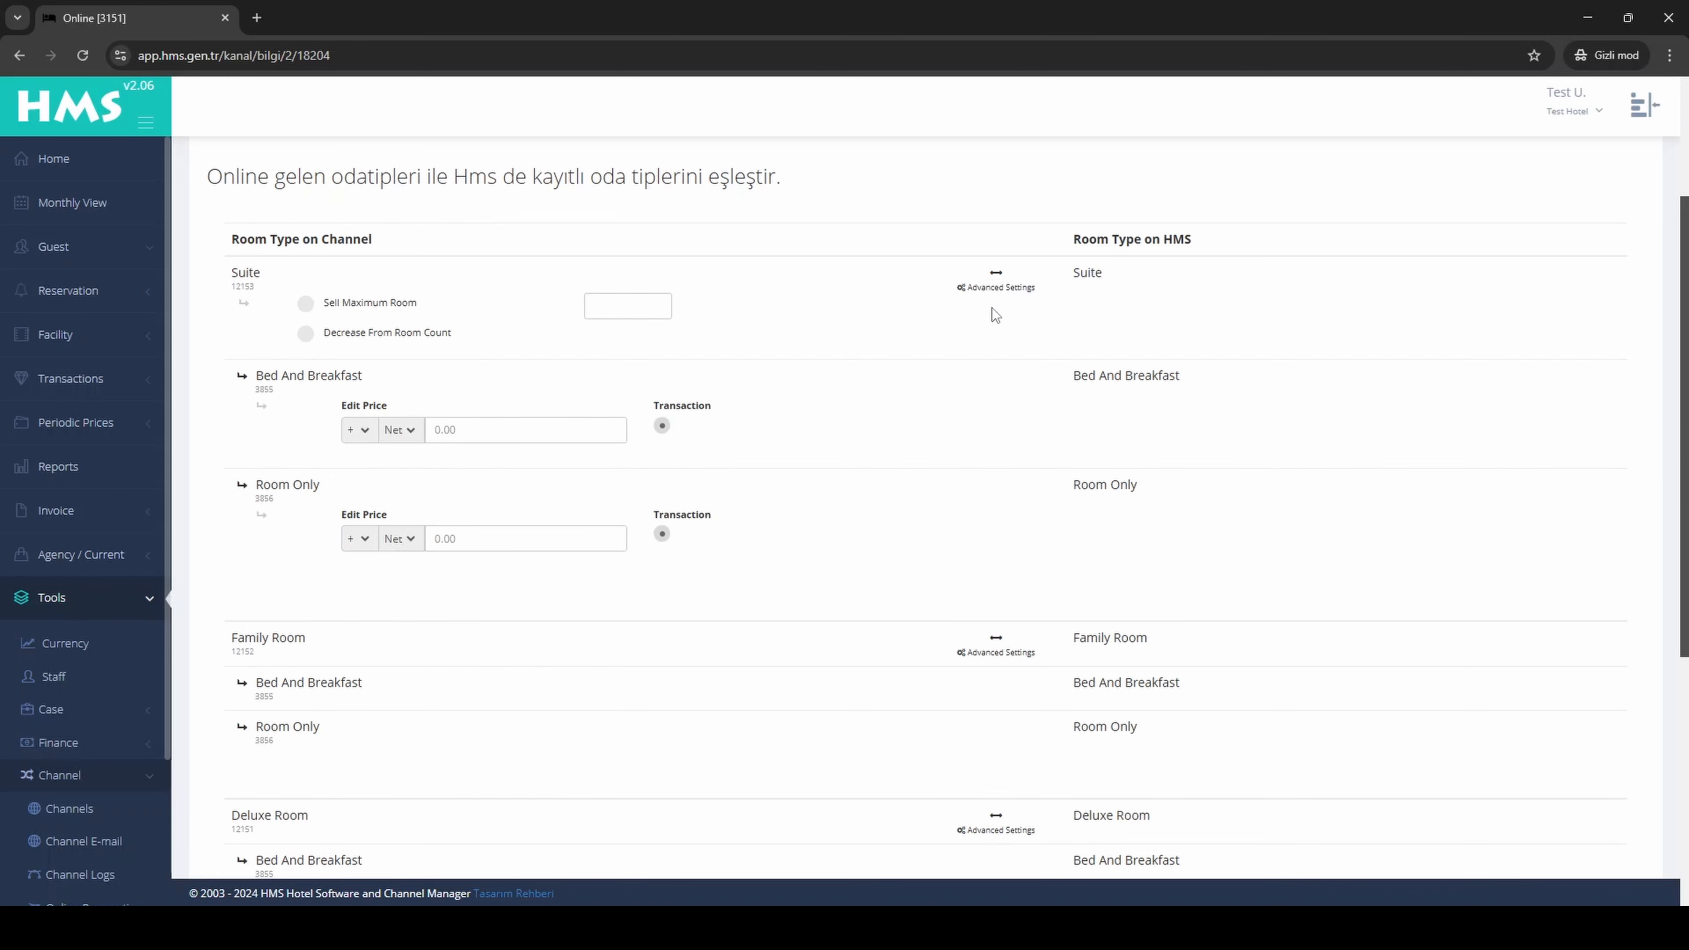
{"action": "left_click", "coordinate": [306, 306]}
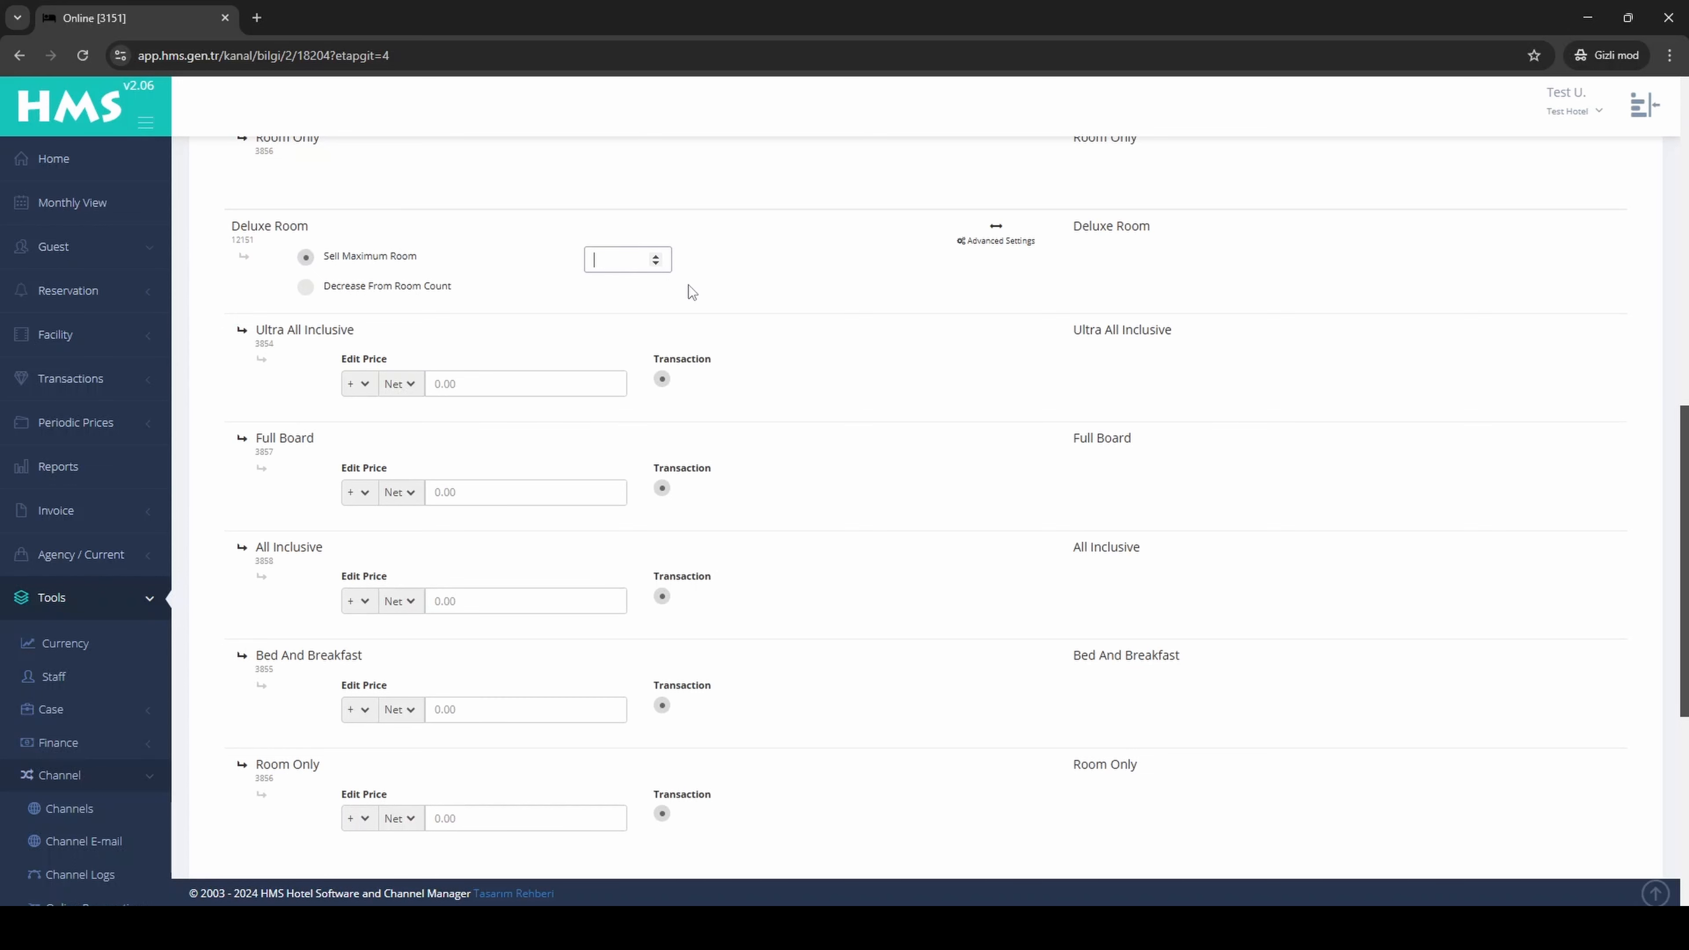
Step: Switch the Deluxe Room's availability rule to Decrease From Room Count with a value of 1
{"action": "type", "text": "3"}
{"action": "left_click", "coordinate": [305, 288]}
{"action": "double_click", "coordinate": [625, 268]}
{"action": "type", "text": "1"}
Step: Set the Deluxe Room's Ultra All Inclusive price adjustment to minus 10 percent
{"action": "left_click", "coordinate": [411, 385]}
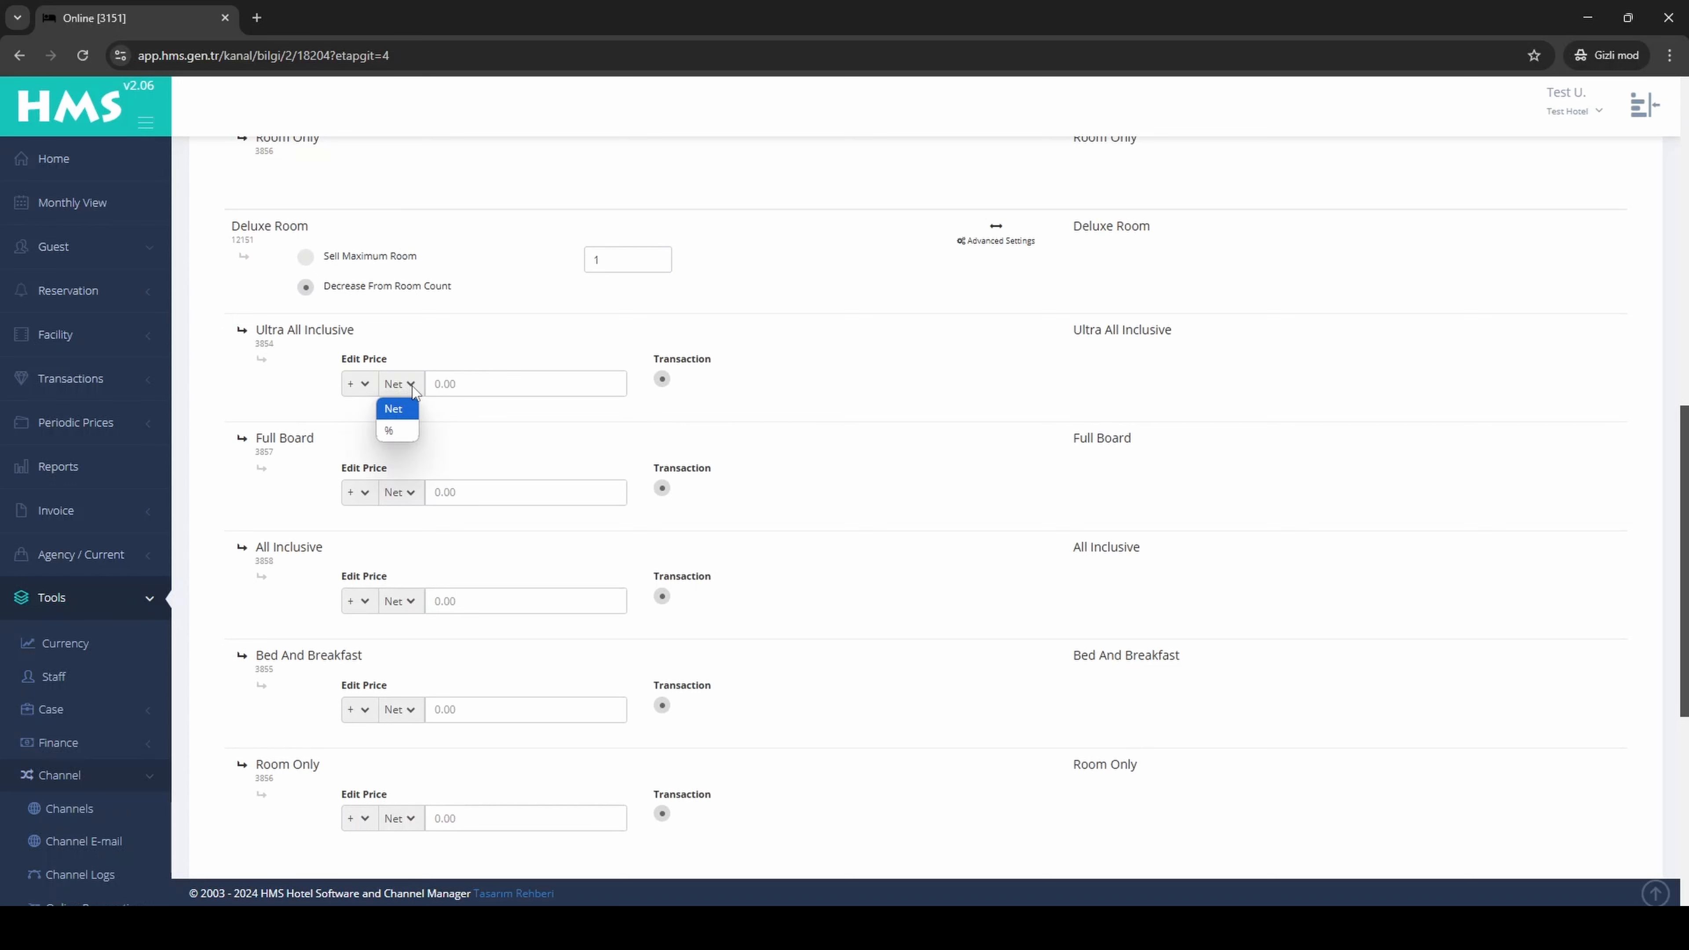
{"action": "left_click", "coordinate": [411, 385]}
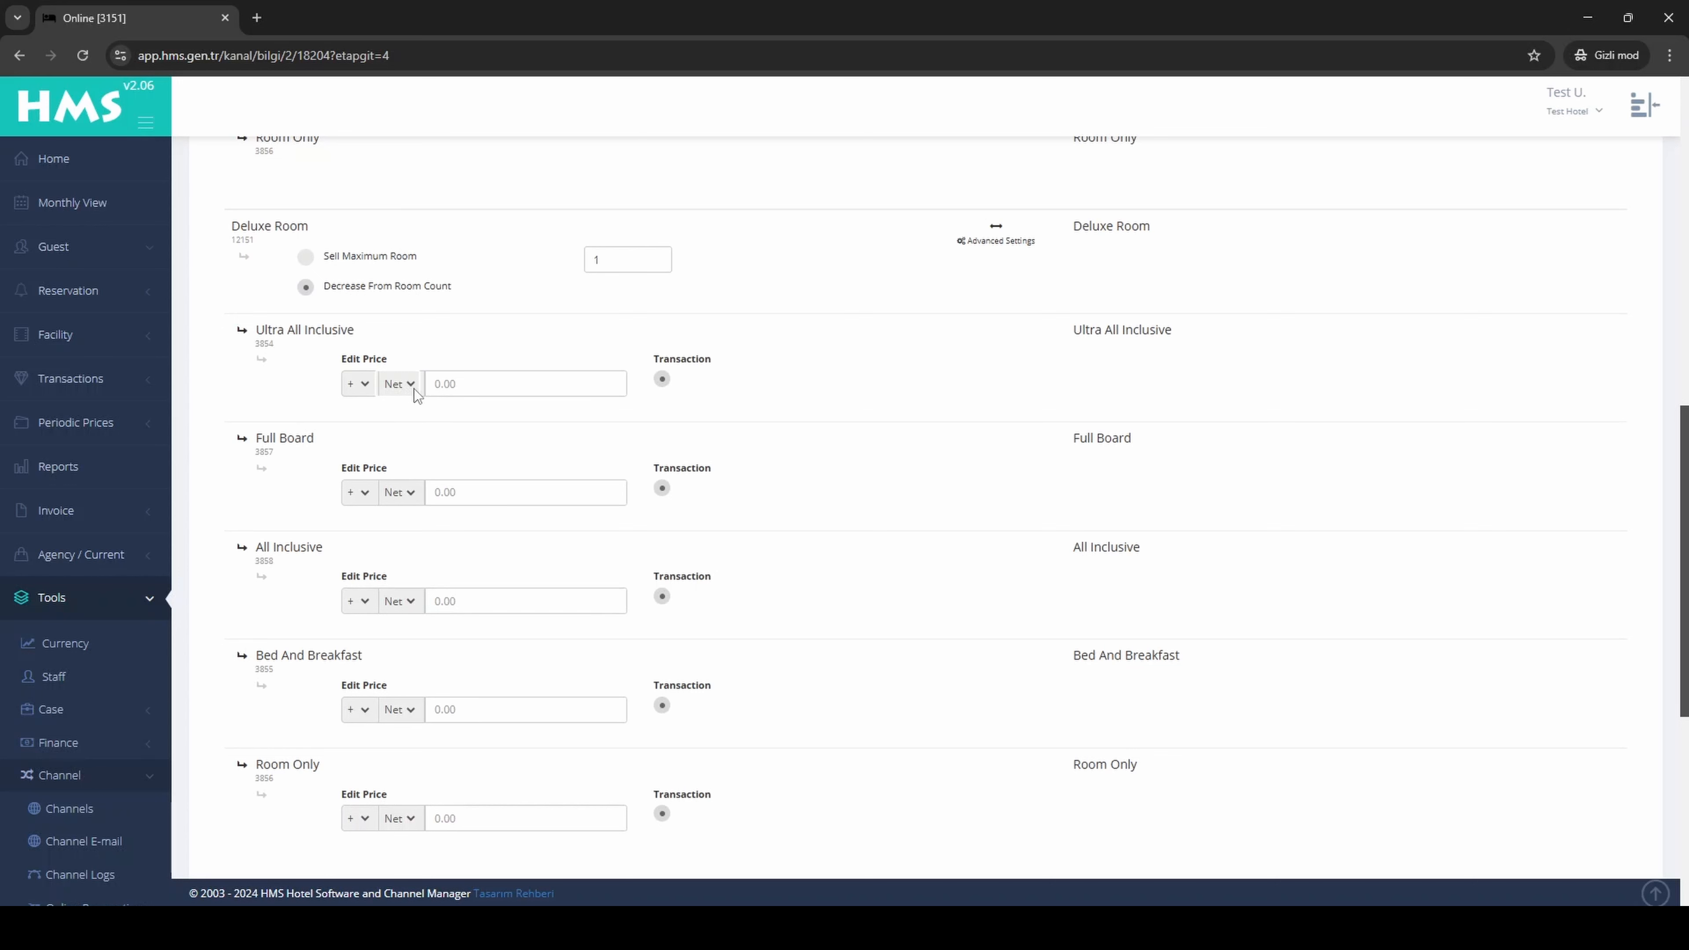
{"action": "left_click", "coordinate": [415, 389]}
{"action": "left_click", "coordinate": [392, 425]}
{"action": "left_click", "coordinate": [473, 388]}
{"action": "type", "text": "10"}
{"action": "left_click", "coordinate": [796, 406]}
{"action": "left_click", "coordinate": [366, 385]}
{"action": "left_click", "coordinate": [367, 434]}
Step: Turn off the Full Board and All Inclusive transactions for the Deluxe Room and submit the room type mapping
{"action": "left_click", "coordinate": [661, 489]}
{"action": "left_click", "coordinate": [662, 597]}
{"action": "scroll", "coordinate": [718, 605], "scroll_direction": "down", "scroll_amount": 2}
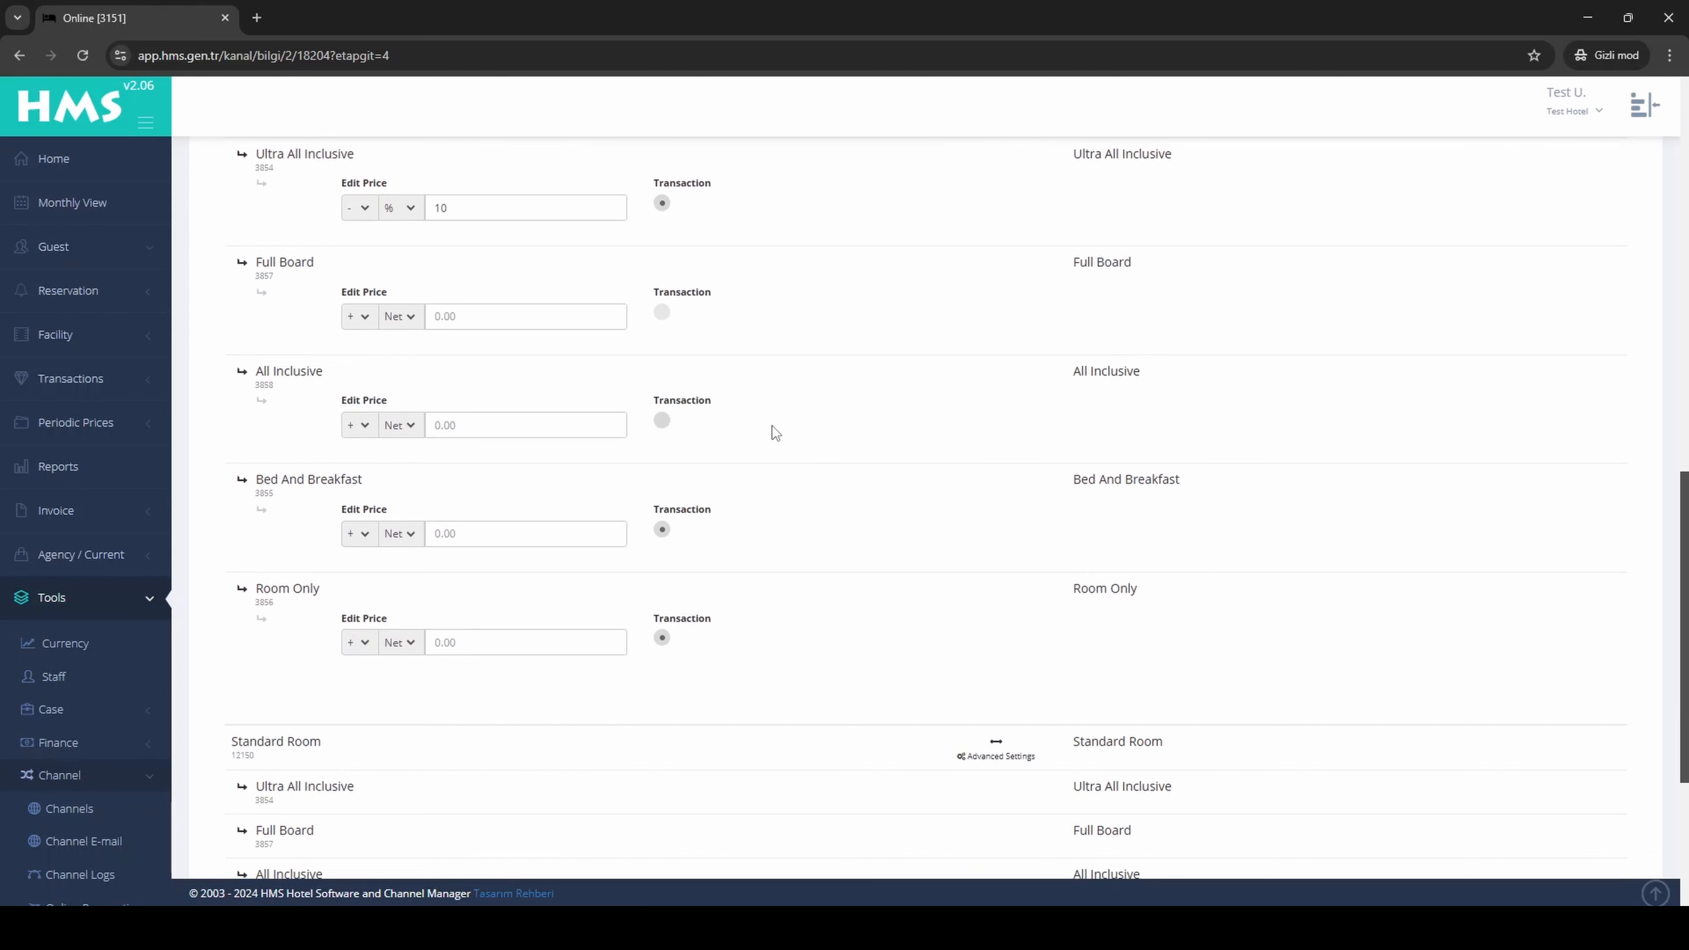
{"action": "scroll", "coordinate": [781, 436], "scroll_direction": "down", "scroll_amount": 4}
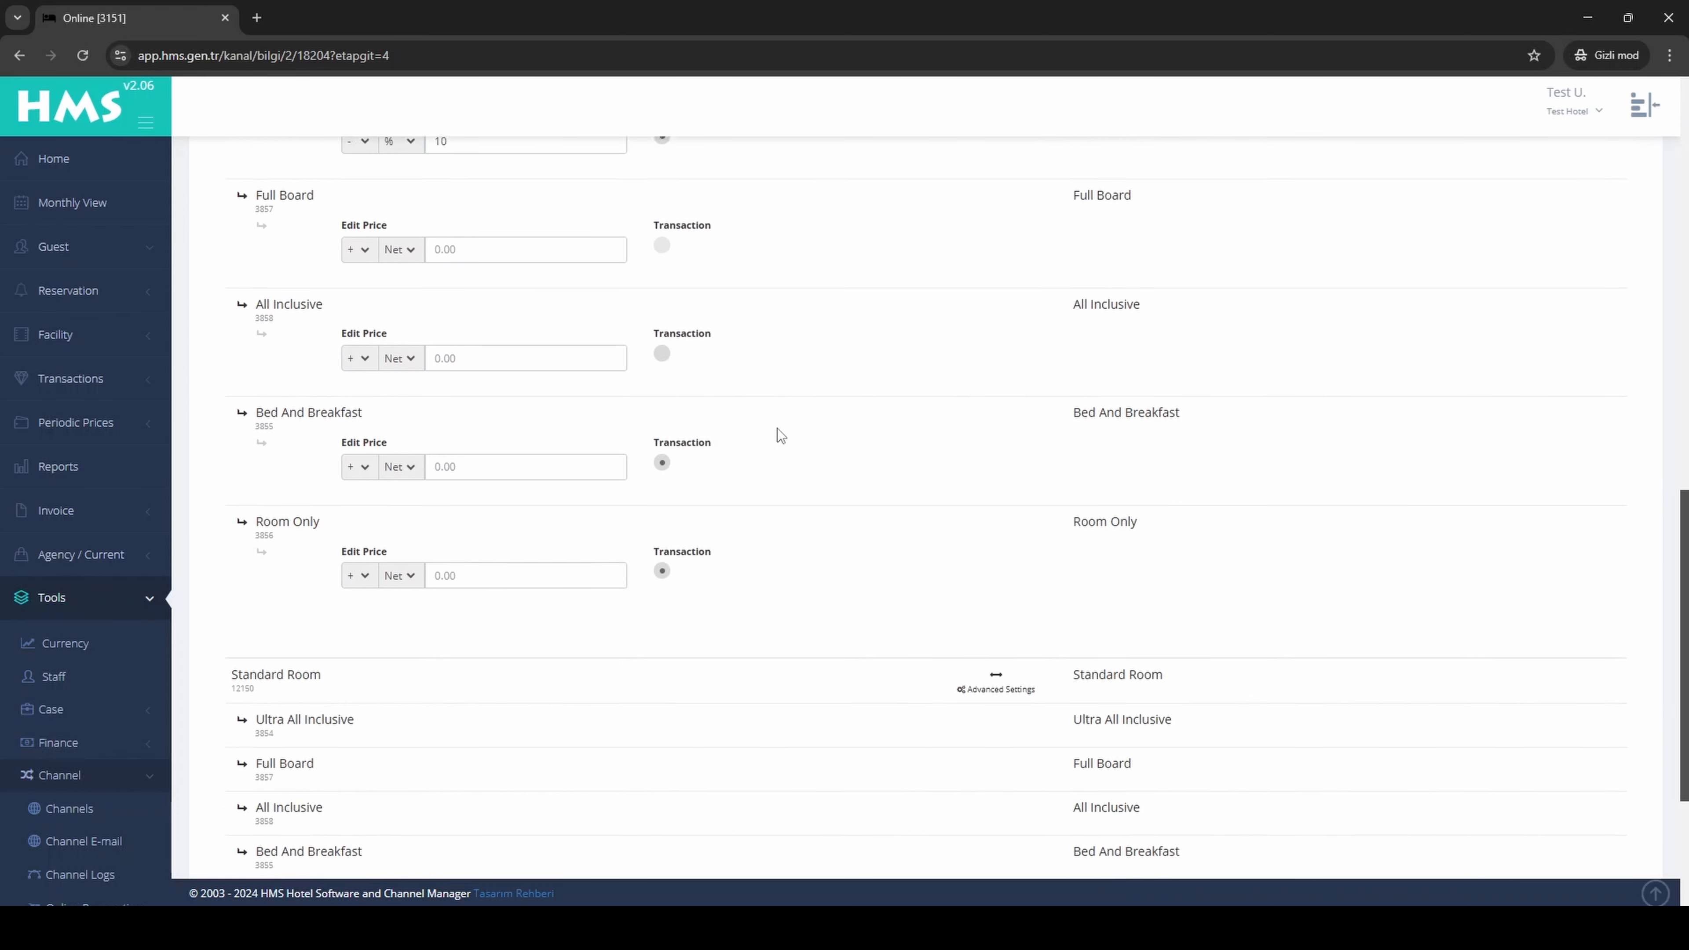
{"action": "left_click", "coordinate": [906, 808]}
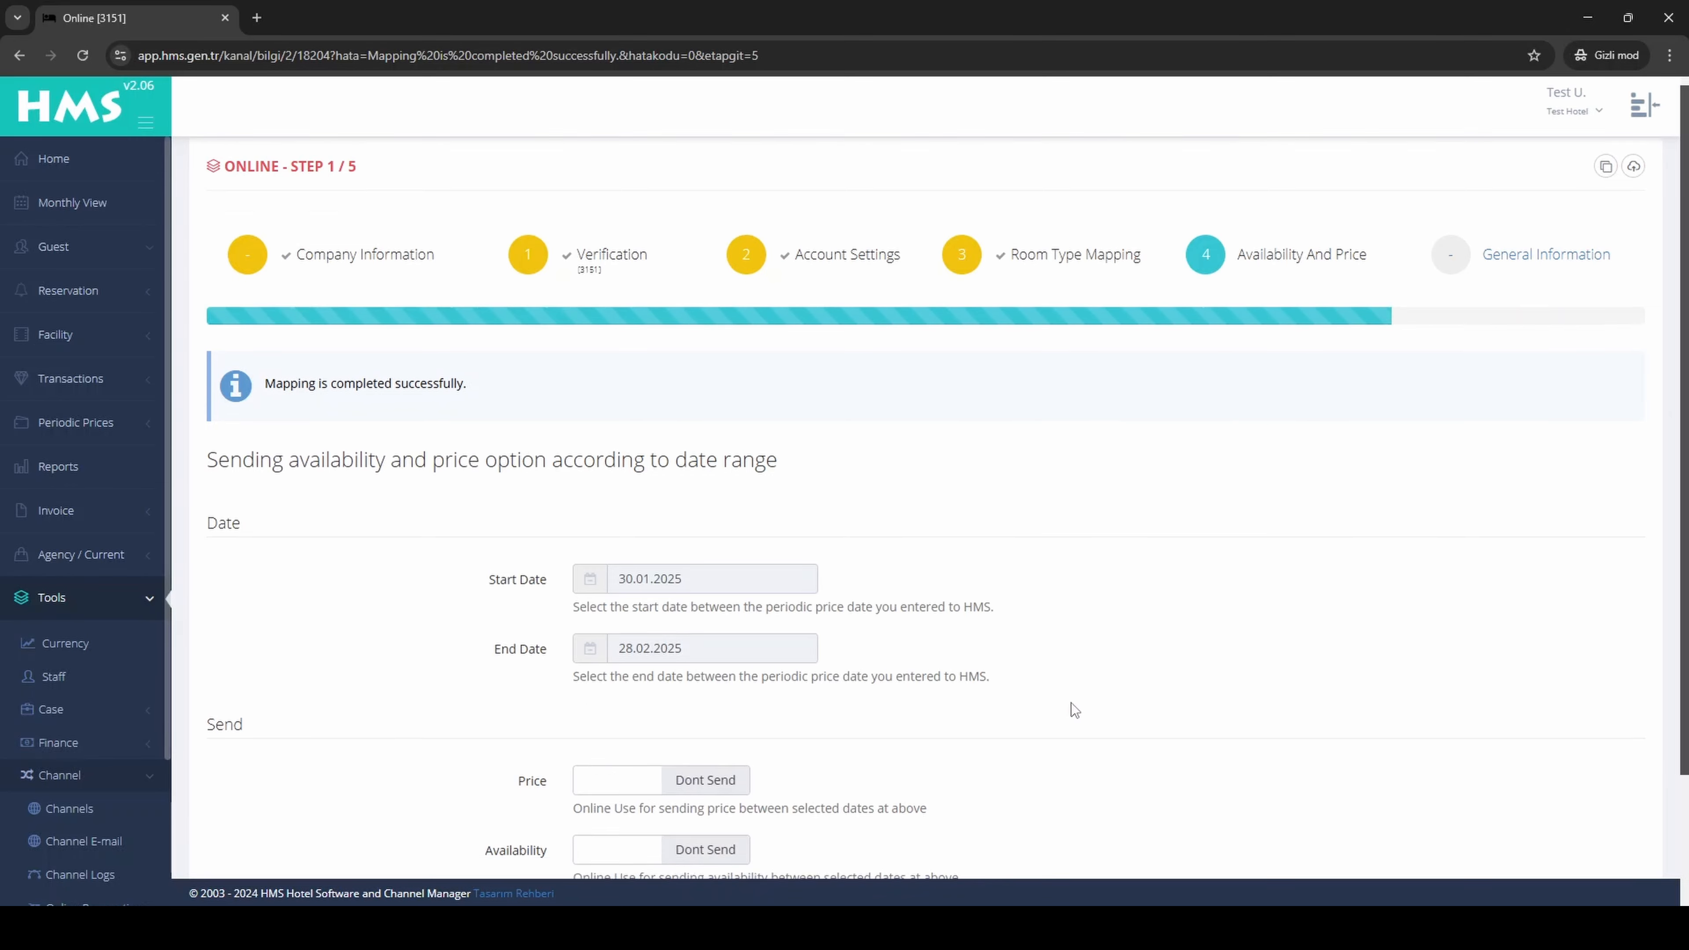
Step: Set both Price and Availability to Send for the preset date range and continue to the channel's general information
{"action": "scroll", "coordinate": [1072, 703], "scroll_direction": "down", "scroll_amount": 3}
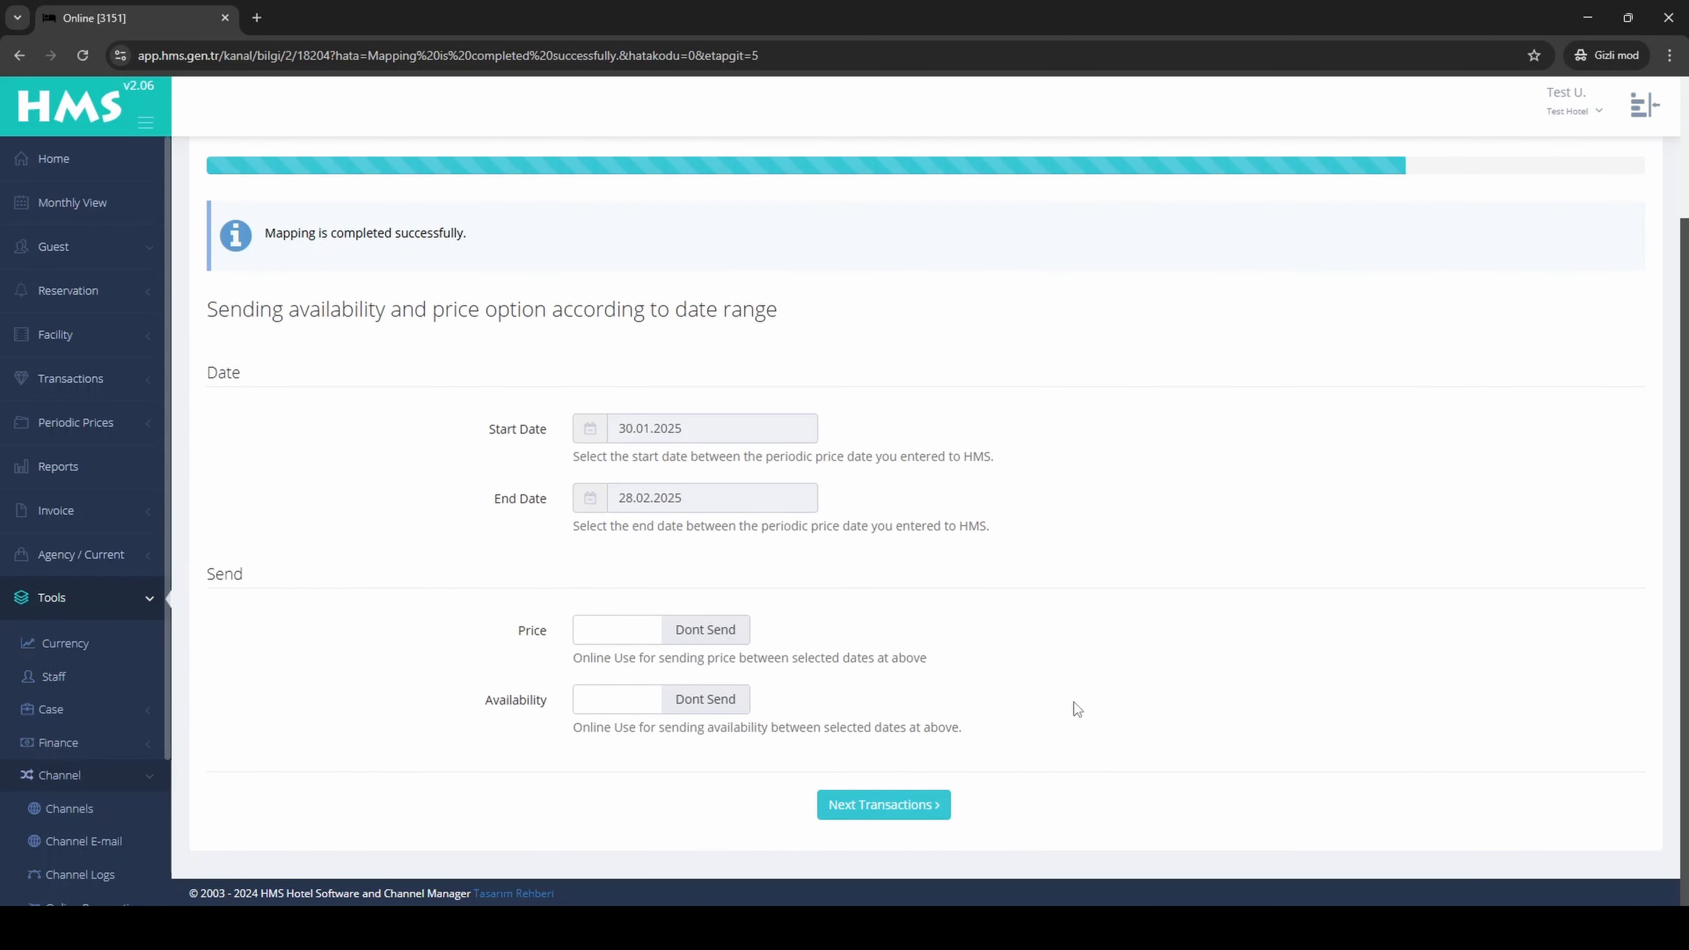
{"action": "left_click", "coordinate": [762, 502]}
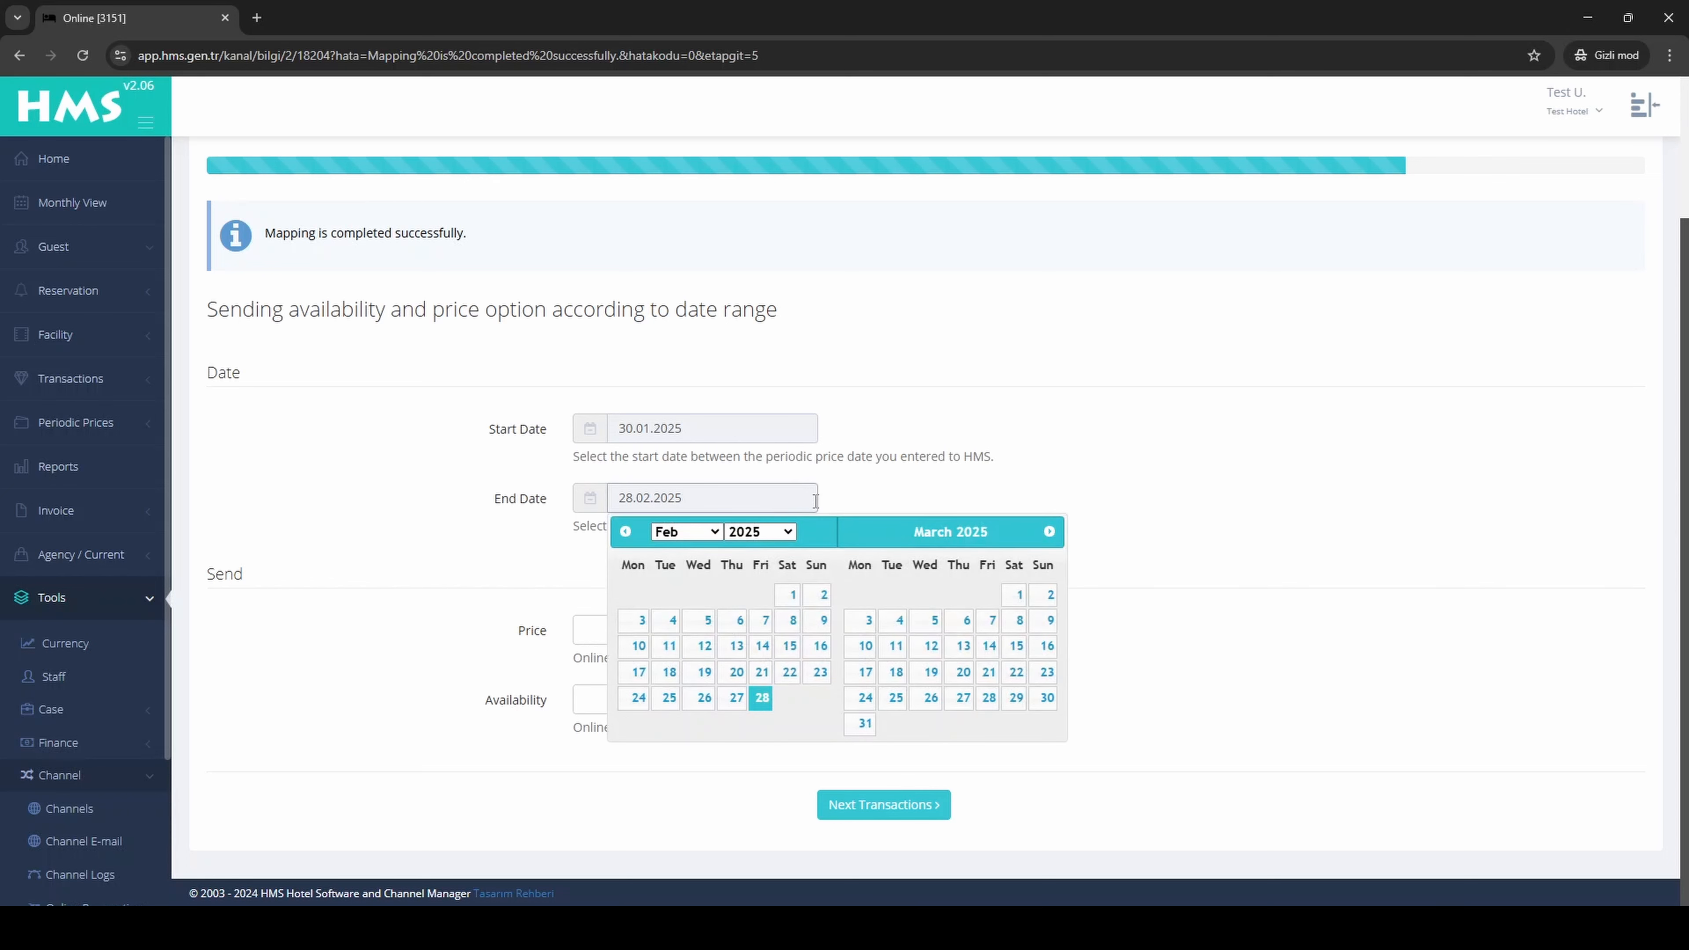
{"action": "left_click", "coordinate": [863, 450]}
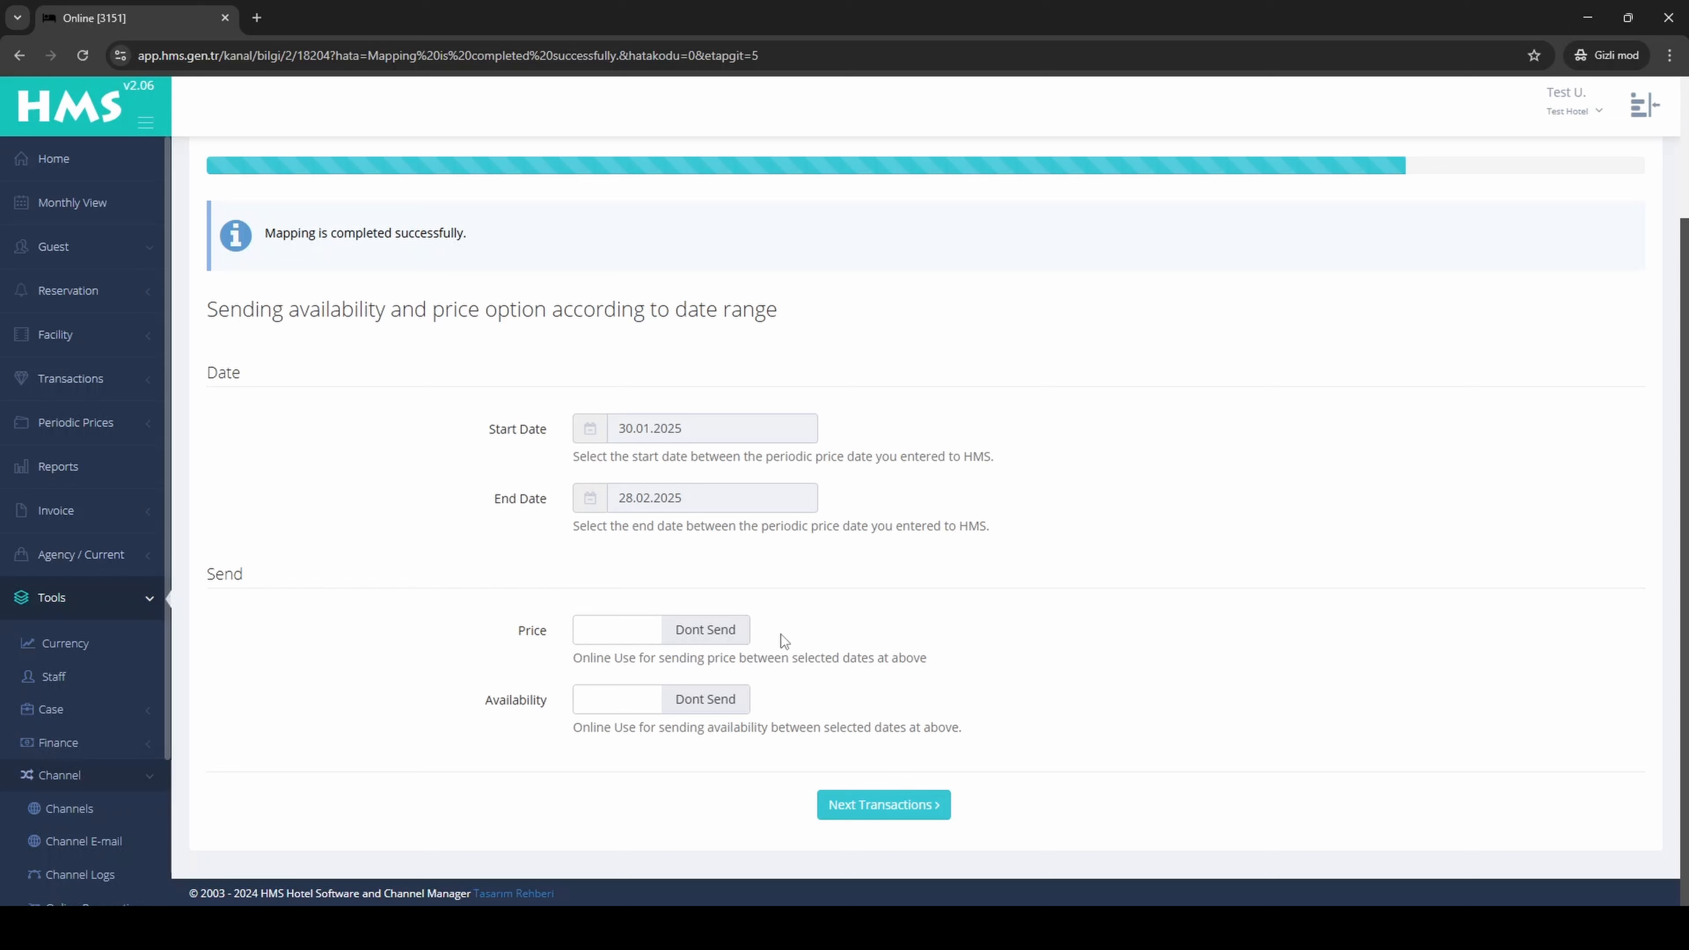
{"action": "left_click", "coordinate": [699, 630]}
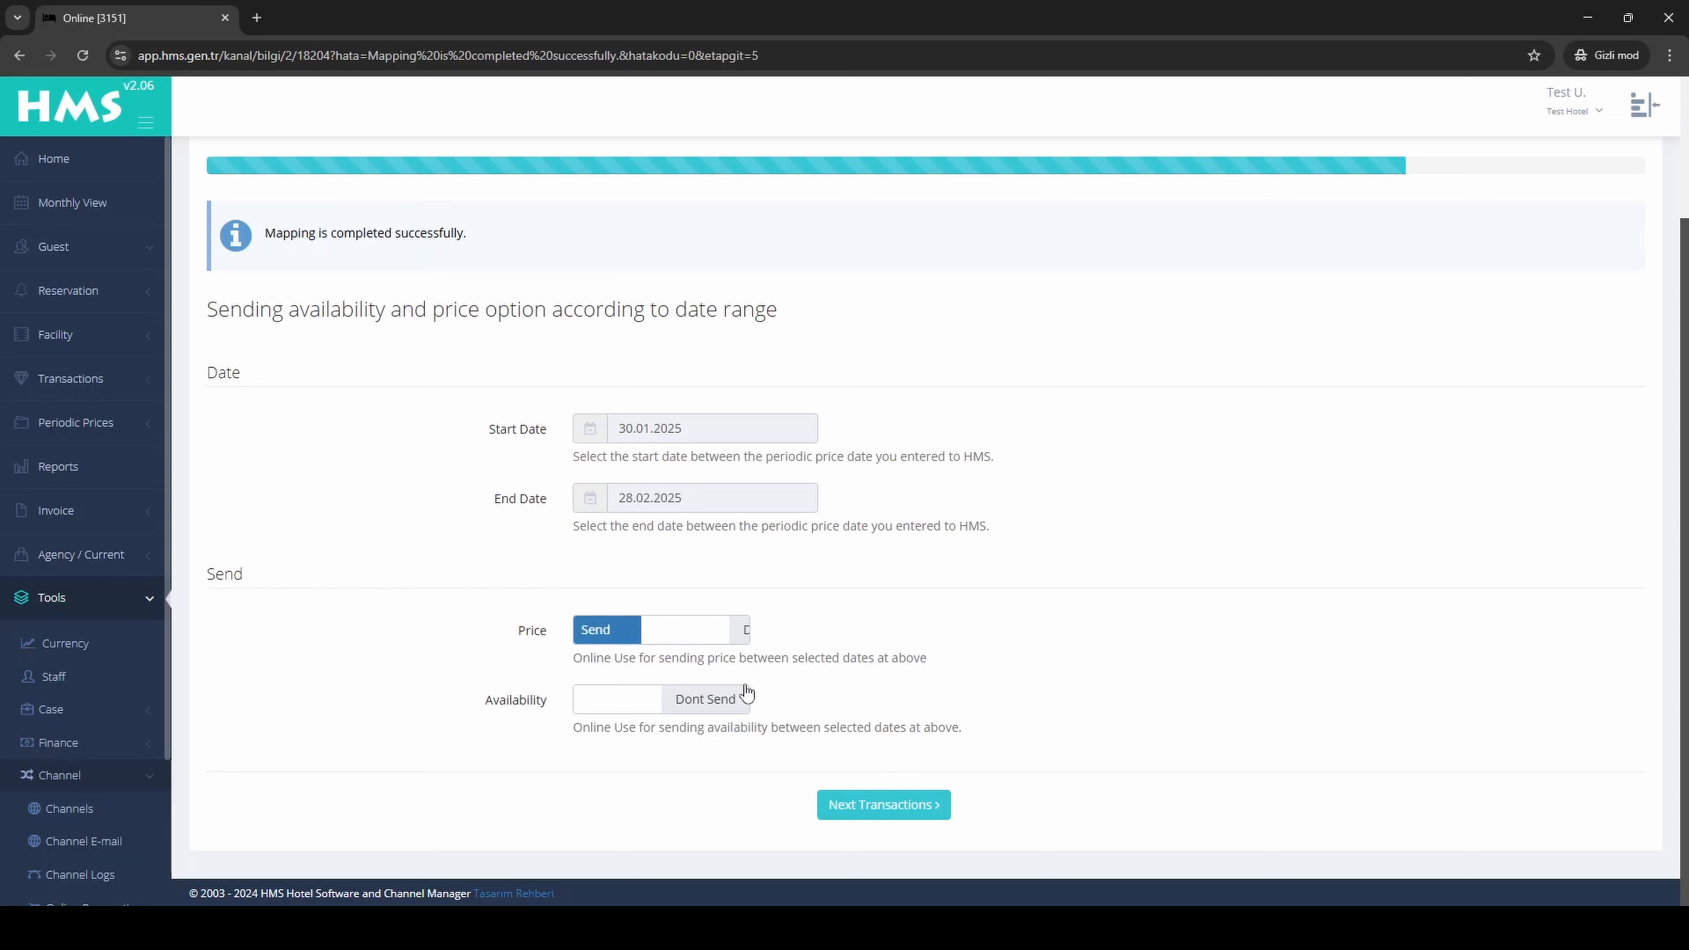
{"action": "left_click", "coordinate": [695, 699]}
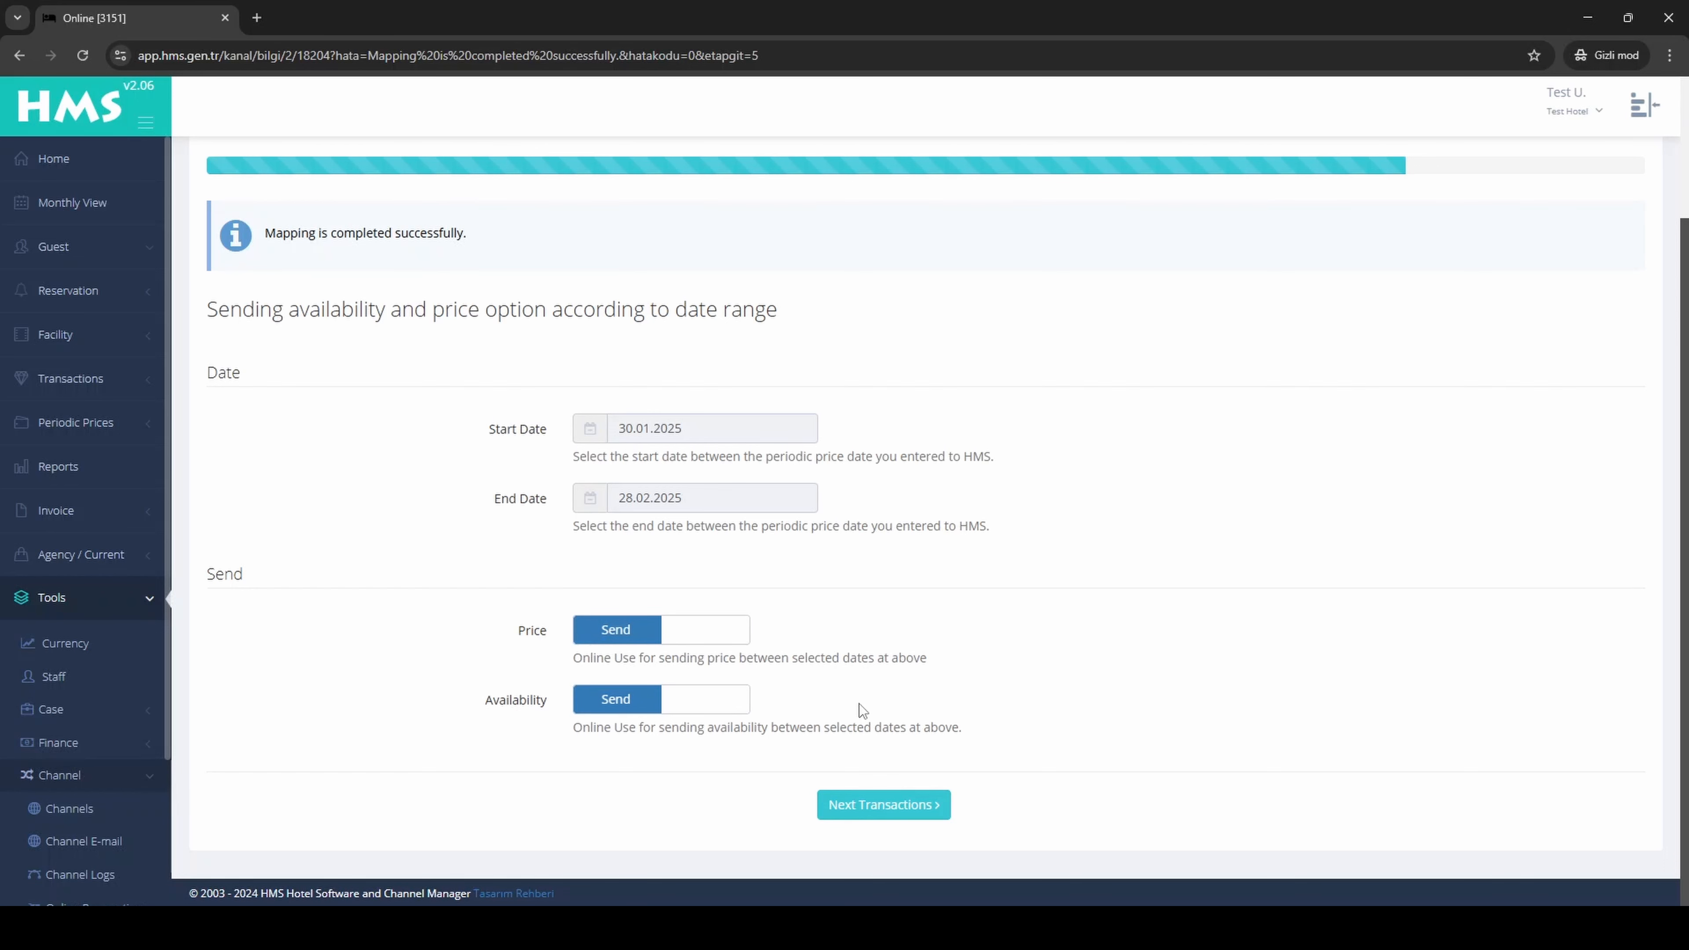
{"action": "left_click", "coordinate": [884, 820]}
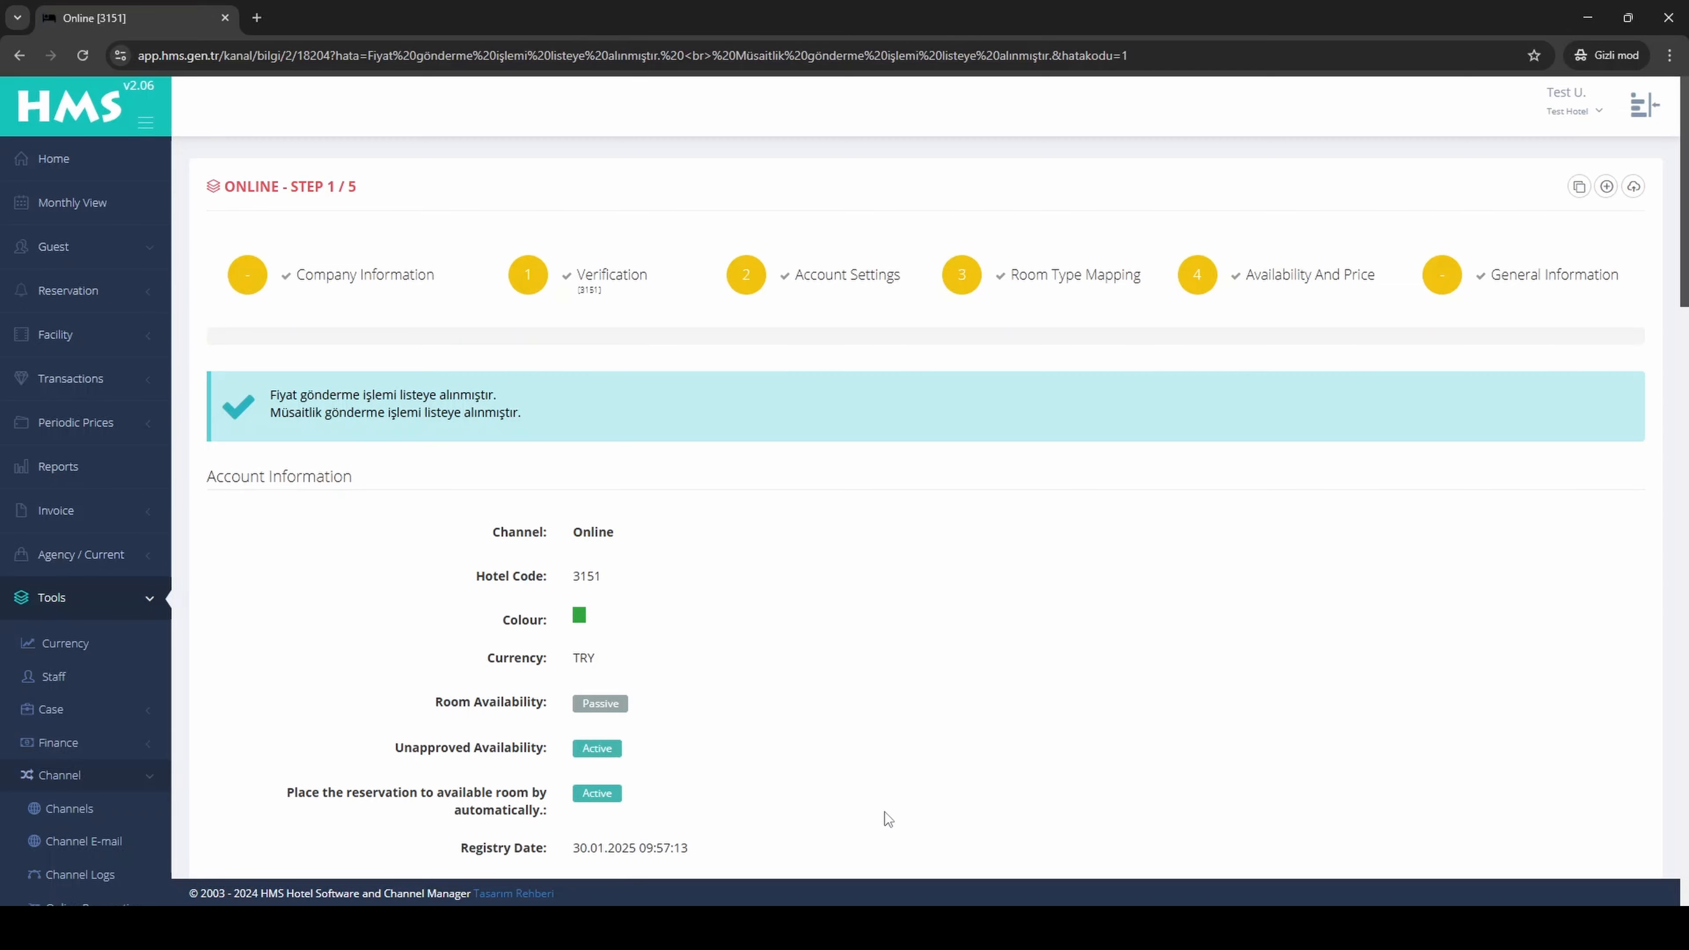
Step: Open the channel's online reservation link and look through the room types, board options and prices on the booking page
{"action": "scroll", "coordinate": [887, 804], "scroll_direction": "down", "scroll_amount": 4}
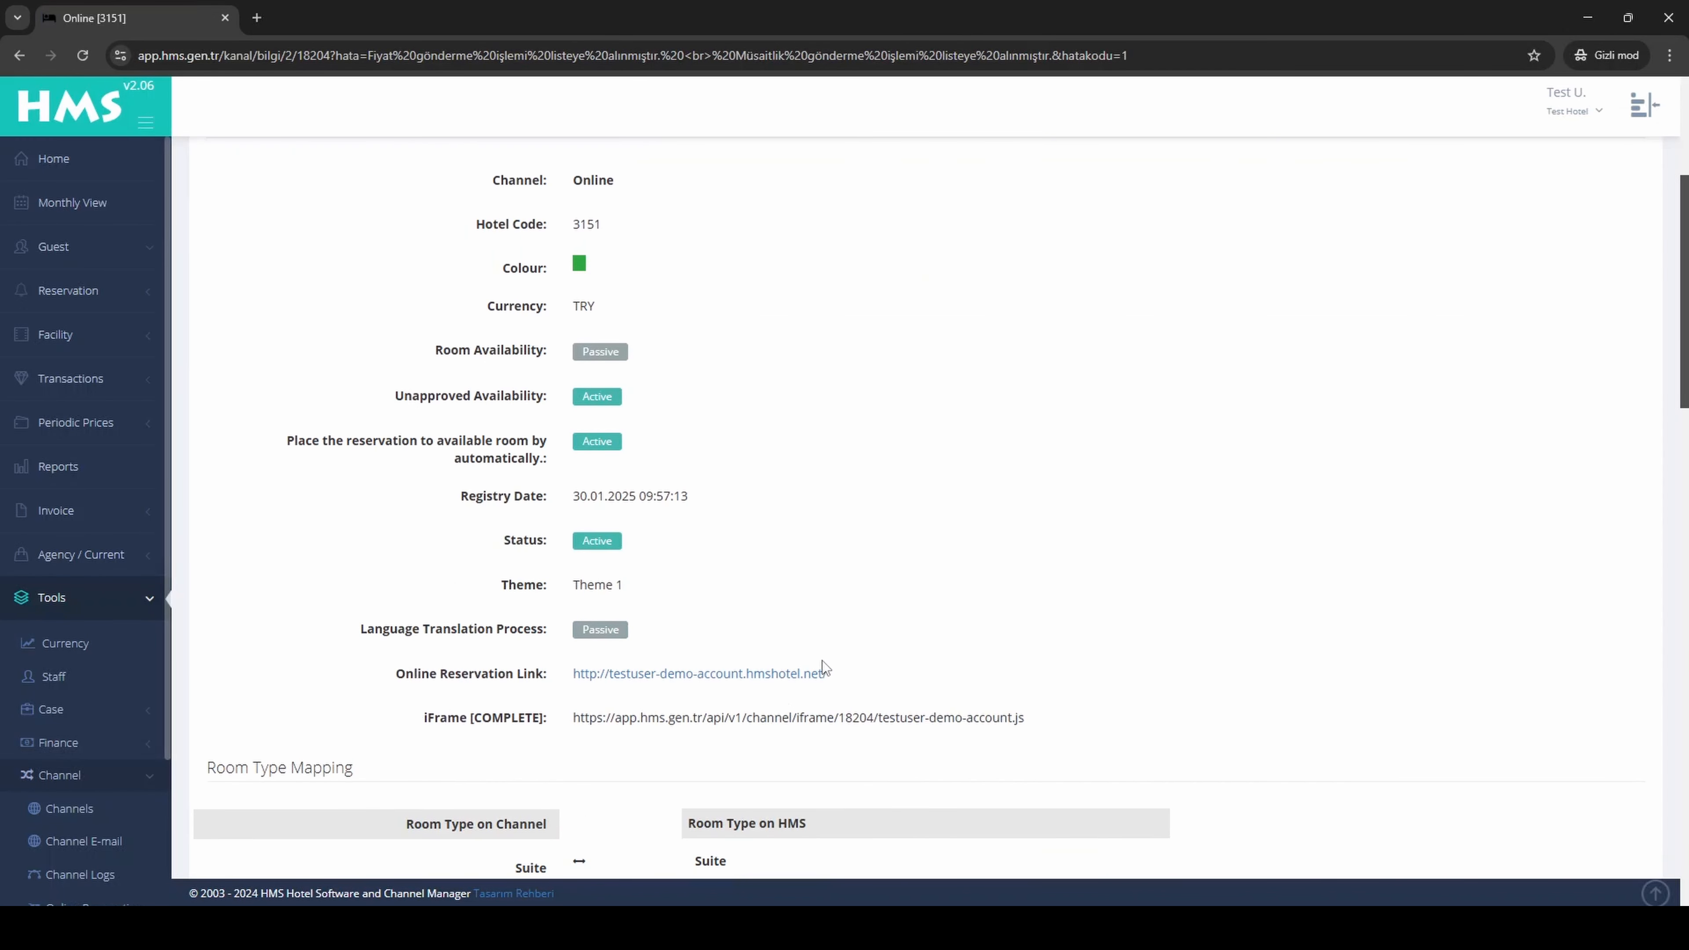
{"action": "left_click", "coordinate": [746, 674]}
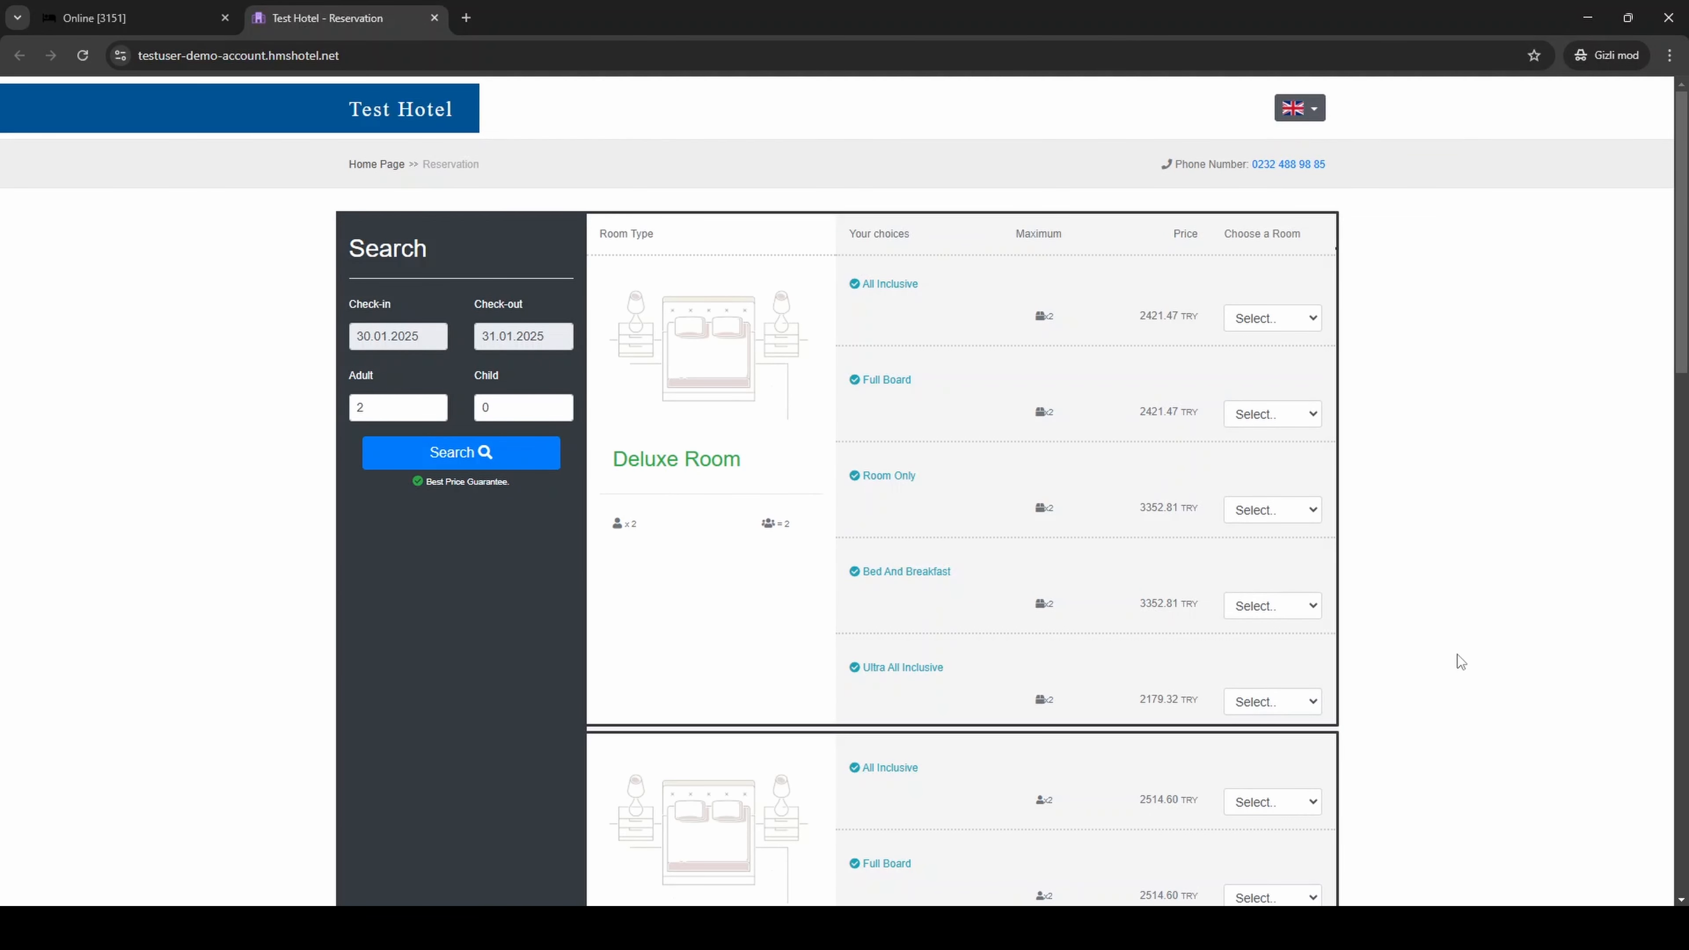
{"action": "scroll", "coordinate": [1483, 582], "scroll_direction": "down", "scroll_amount": 5}
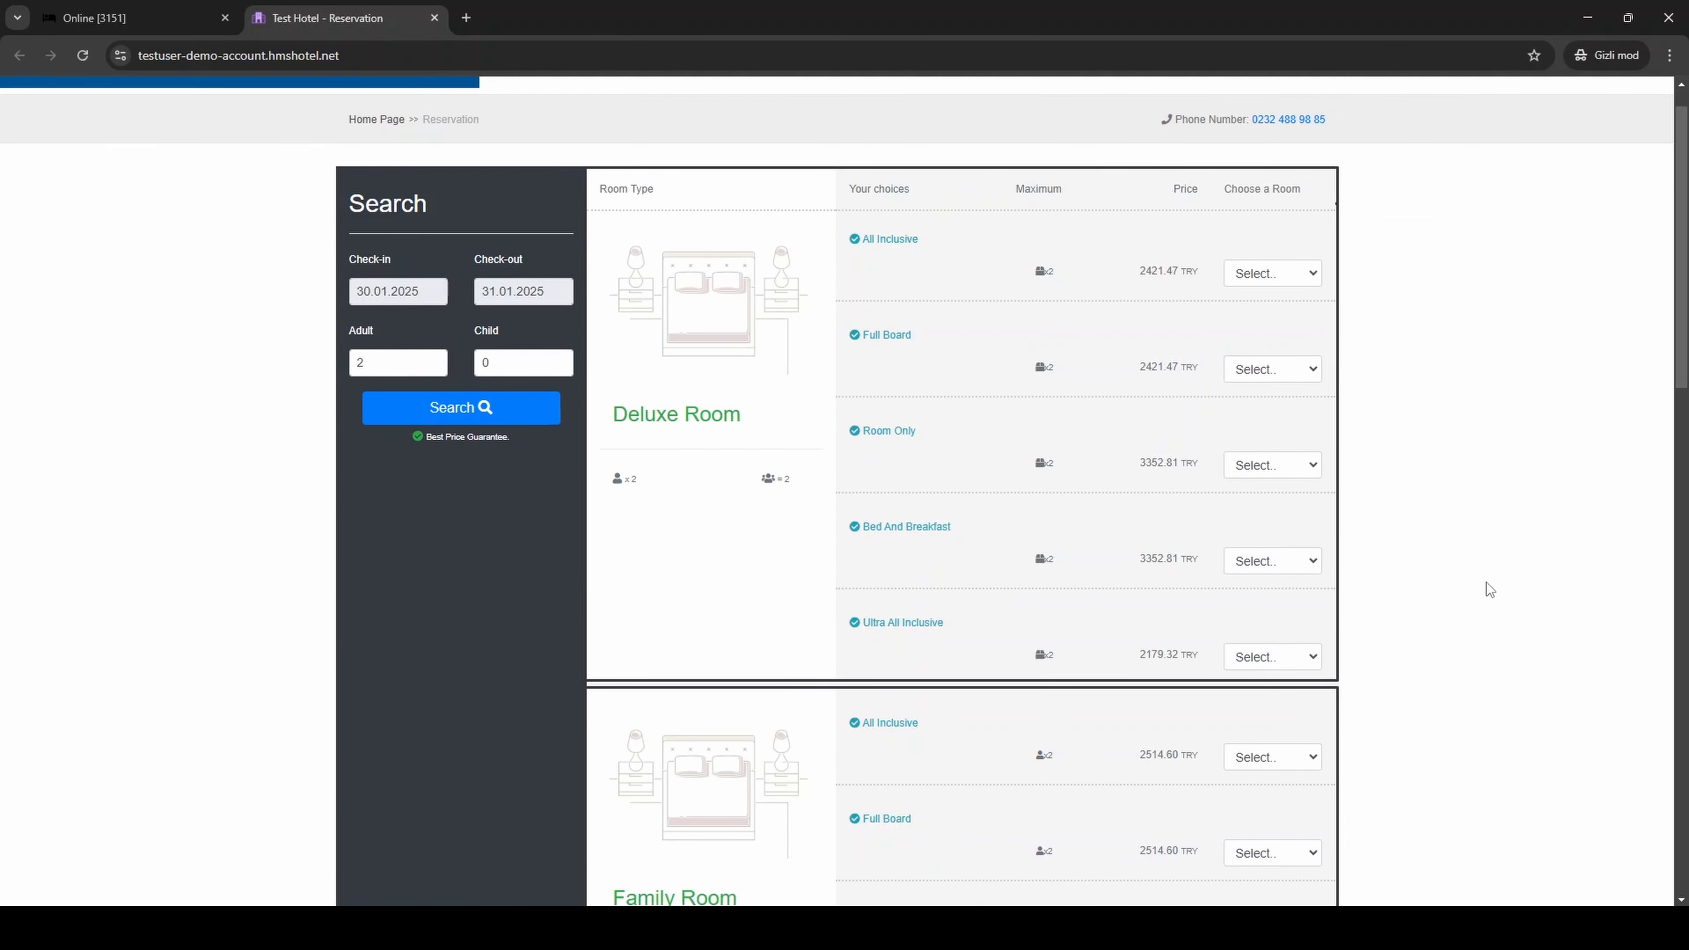
{"action": "scroll", "coordinate": [1491, 568], "scroll_direction": "down", "scroll_amount": 7}
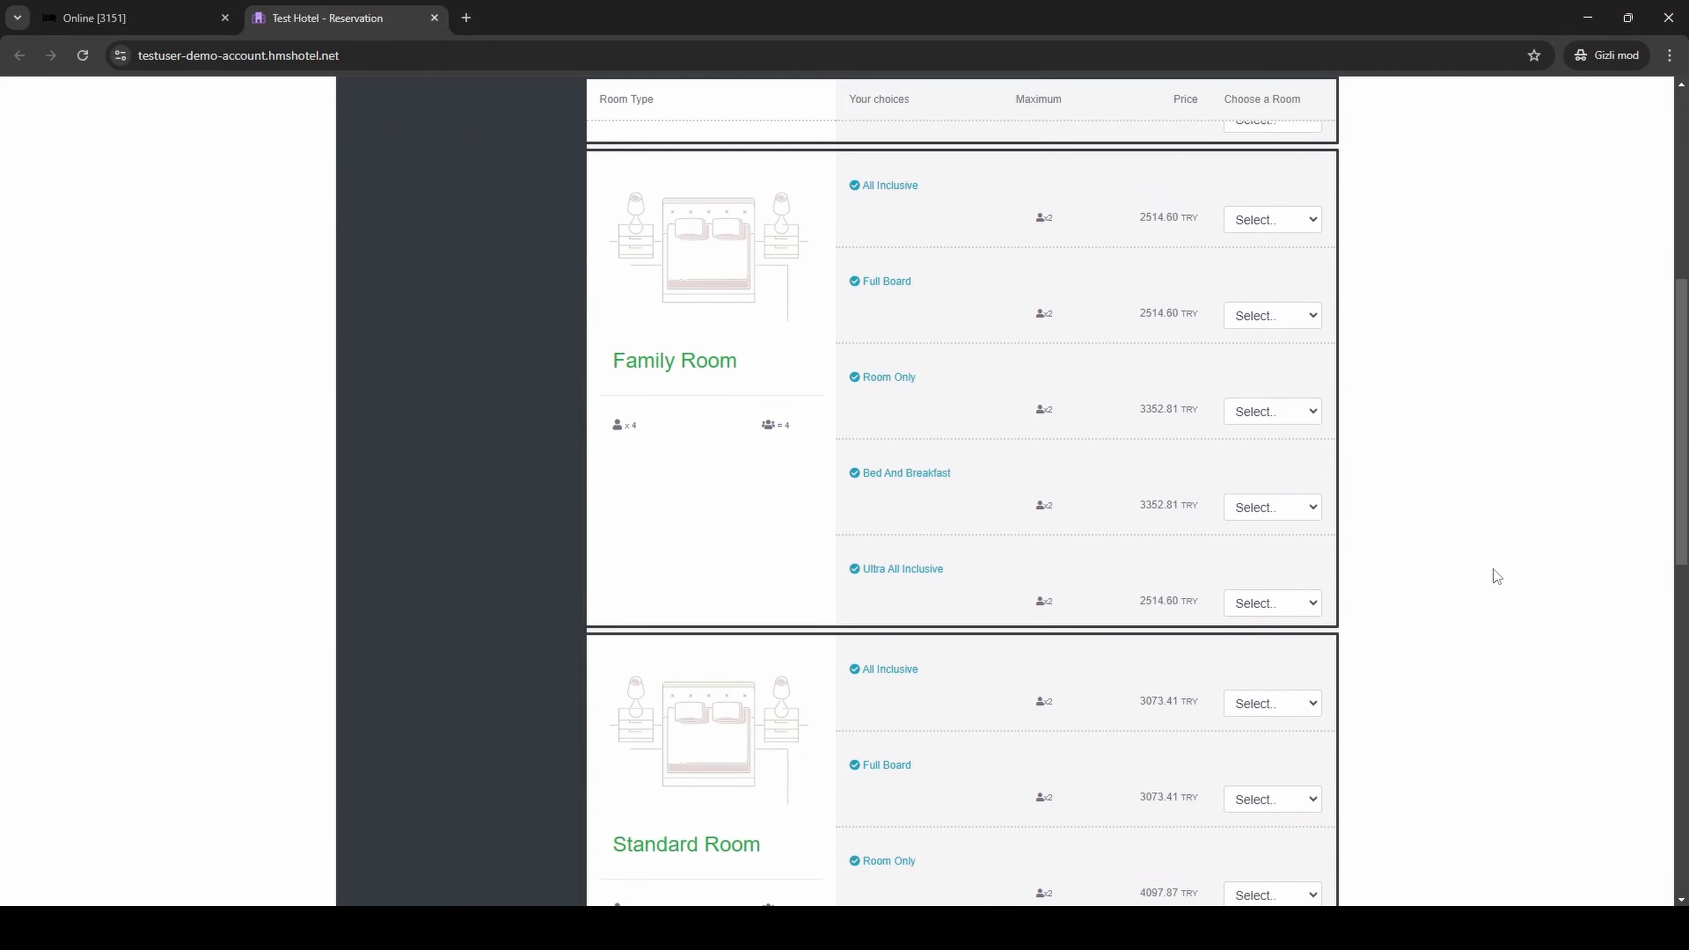
{"action": "scroll", "coordinate": [524, 242], "scroll_direction": "up", "scroll_amount": 12}
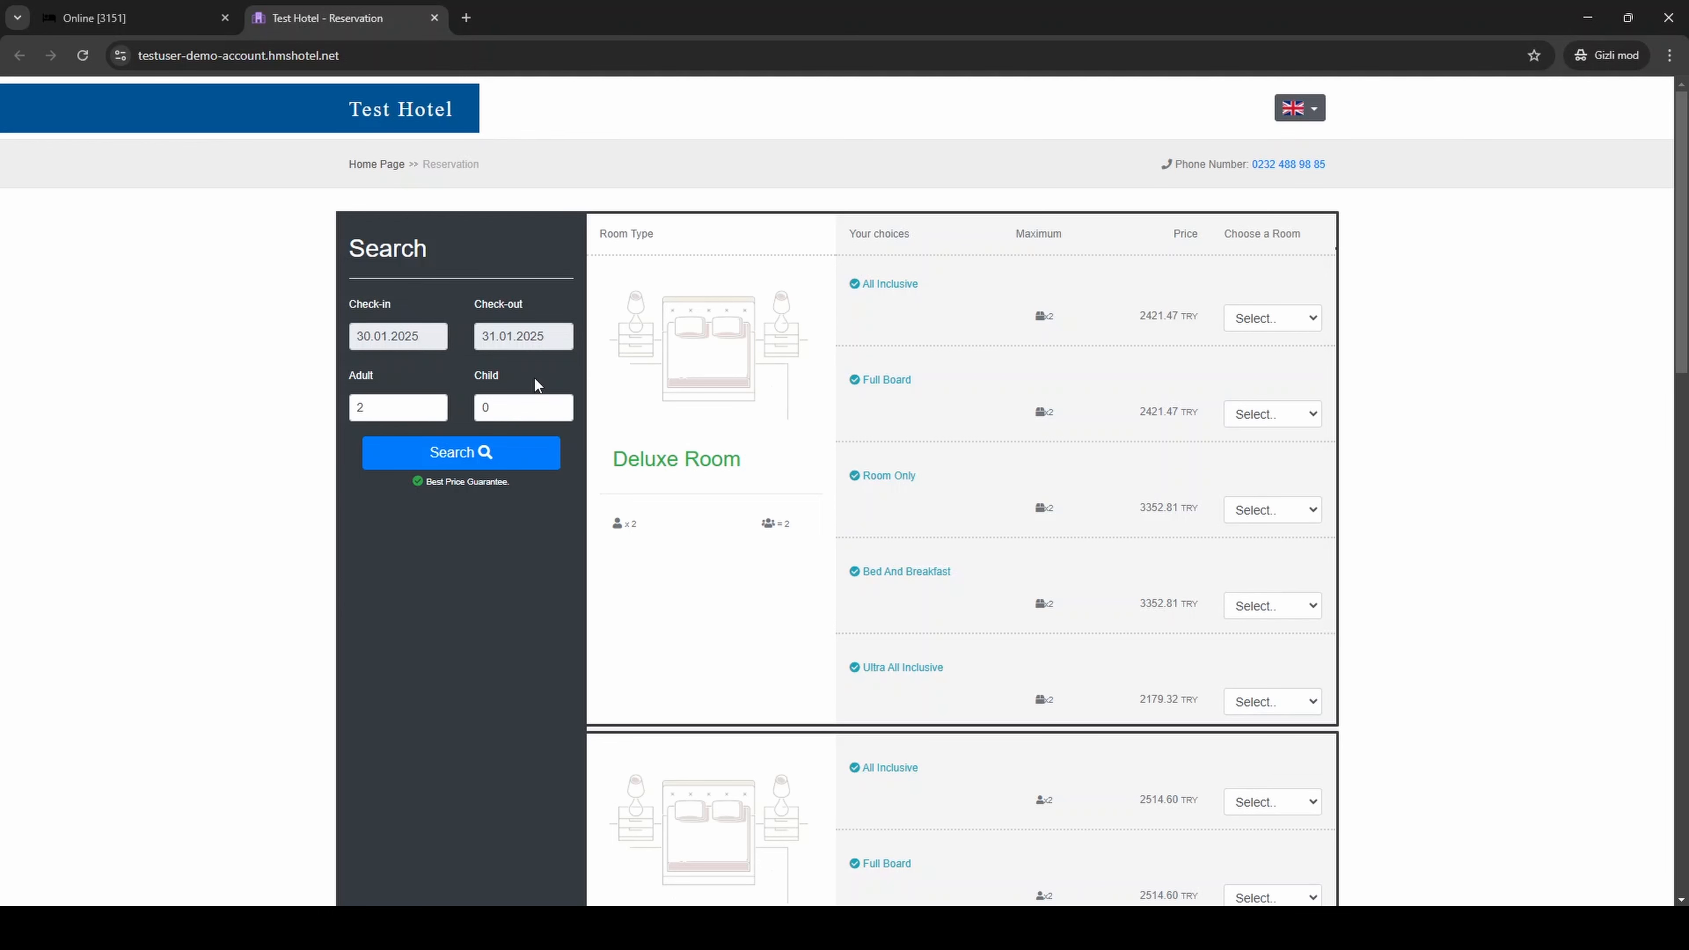
{"action": "scroll", "coordinate": [758, 405], "scroll_direction": "down", "scroll_amount": 1}
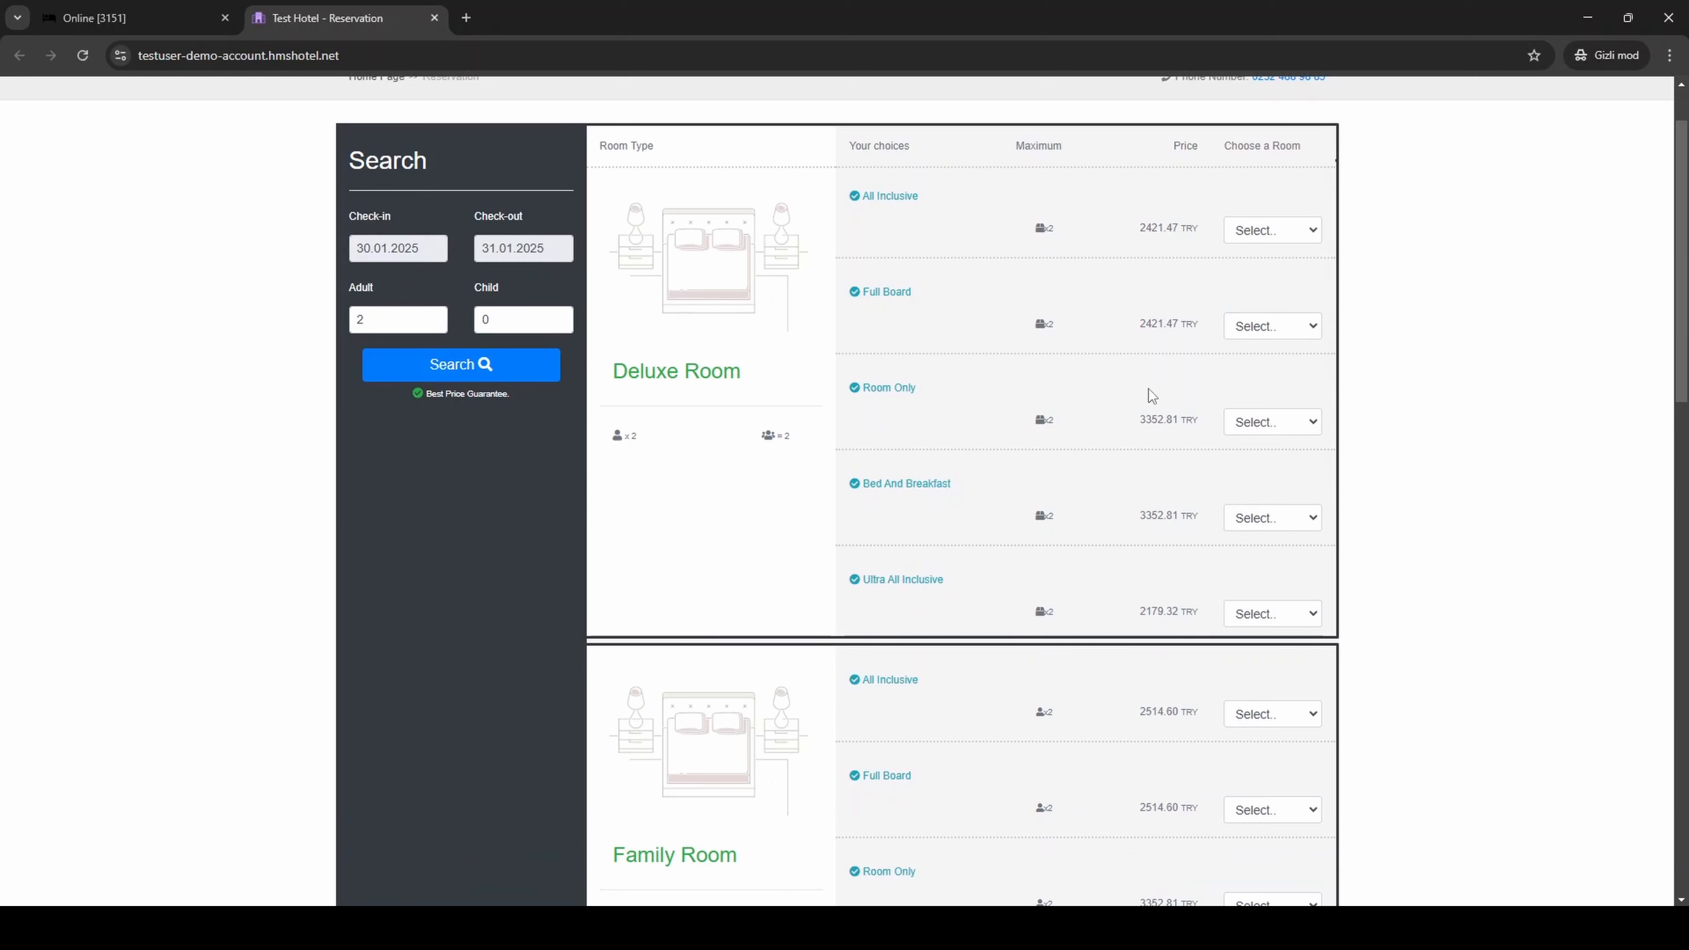
{"action": "scroll", "coordinate": [1150, 390], "scroll_direction": "down", "scroll_amount": 5}
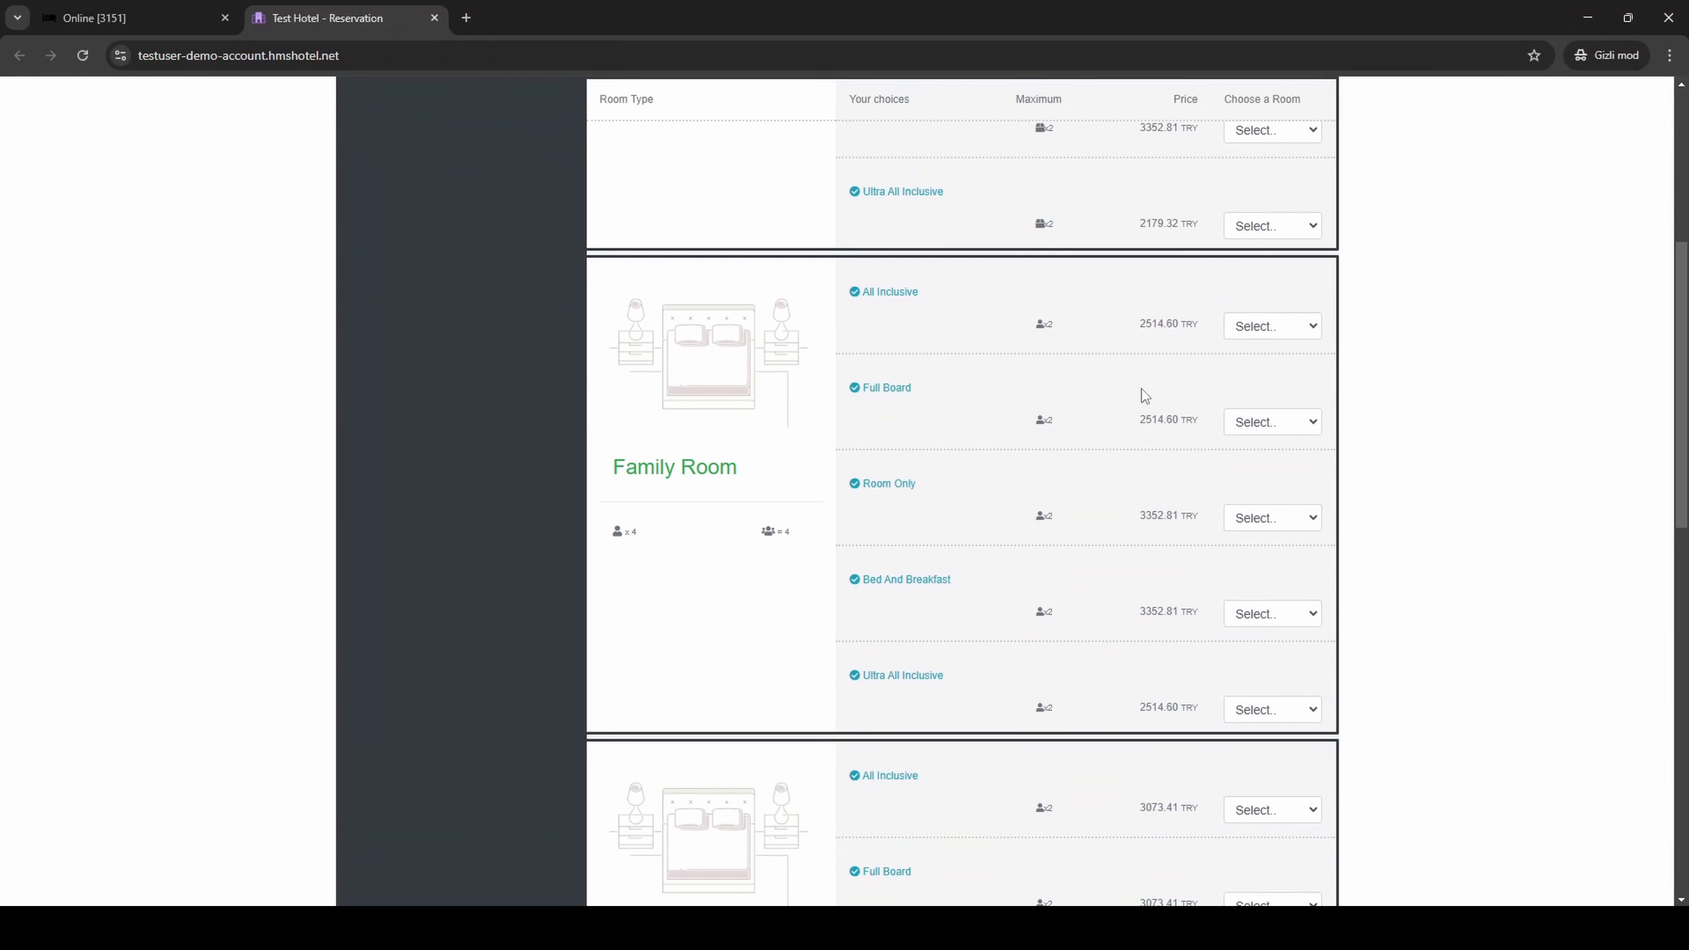
{"action": "scroll", "coordinate": [1105, 492], "scroll_direction": "down", "scroll_amount": 3}
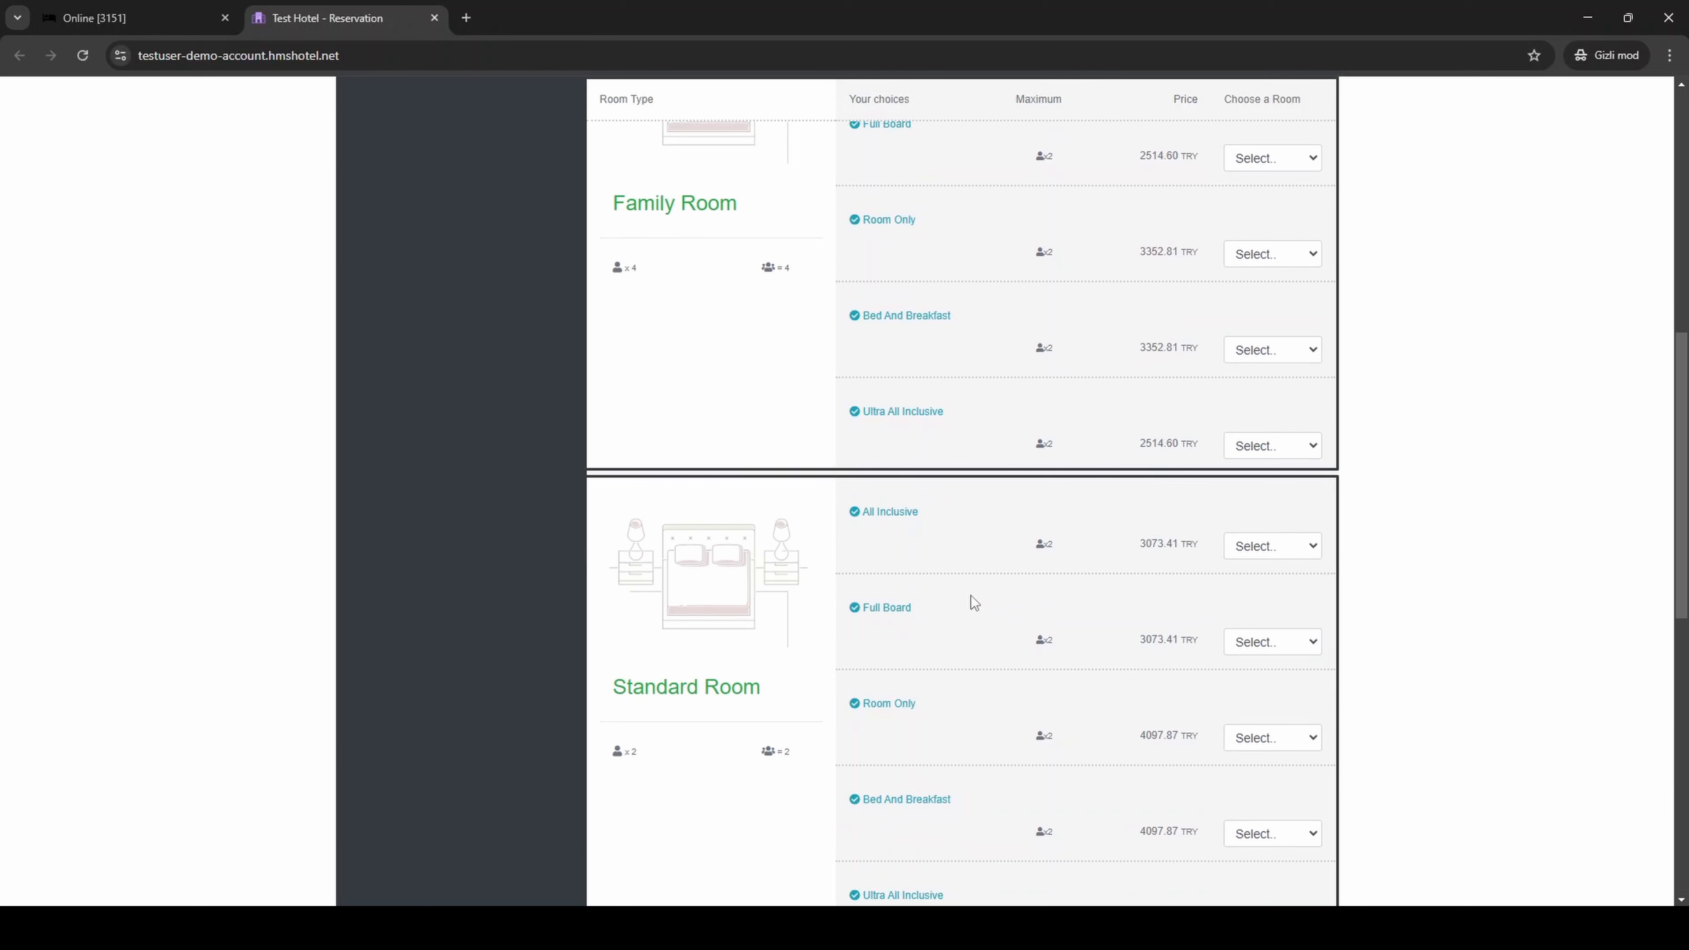
Step: View the Standard Room's enlarged picture and close it
{"action": "left_click", "coordinate": [743, 602]}
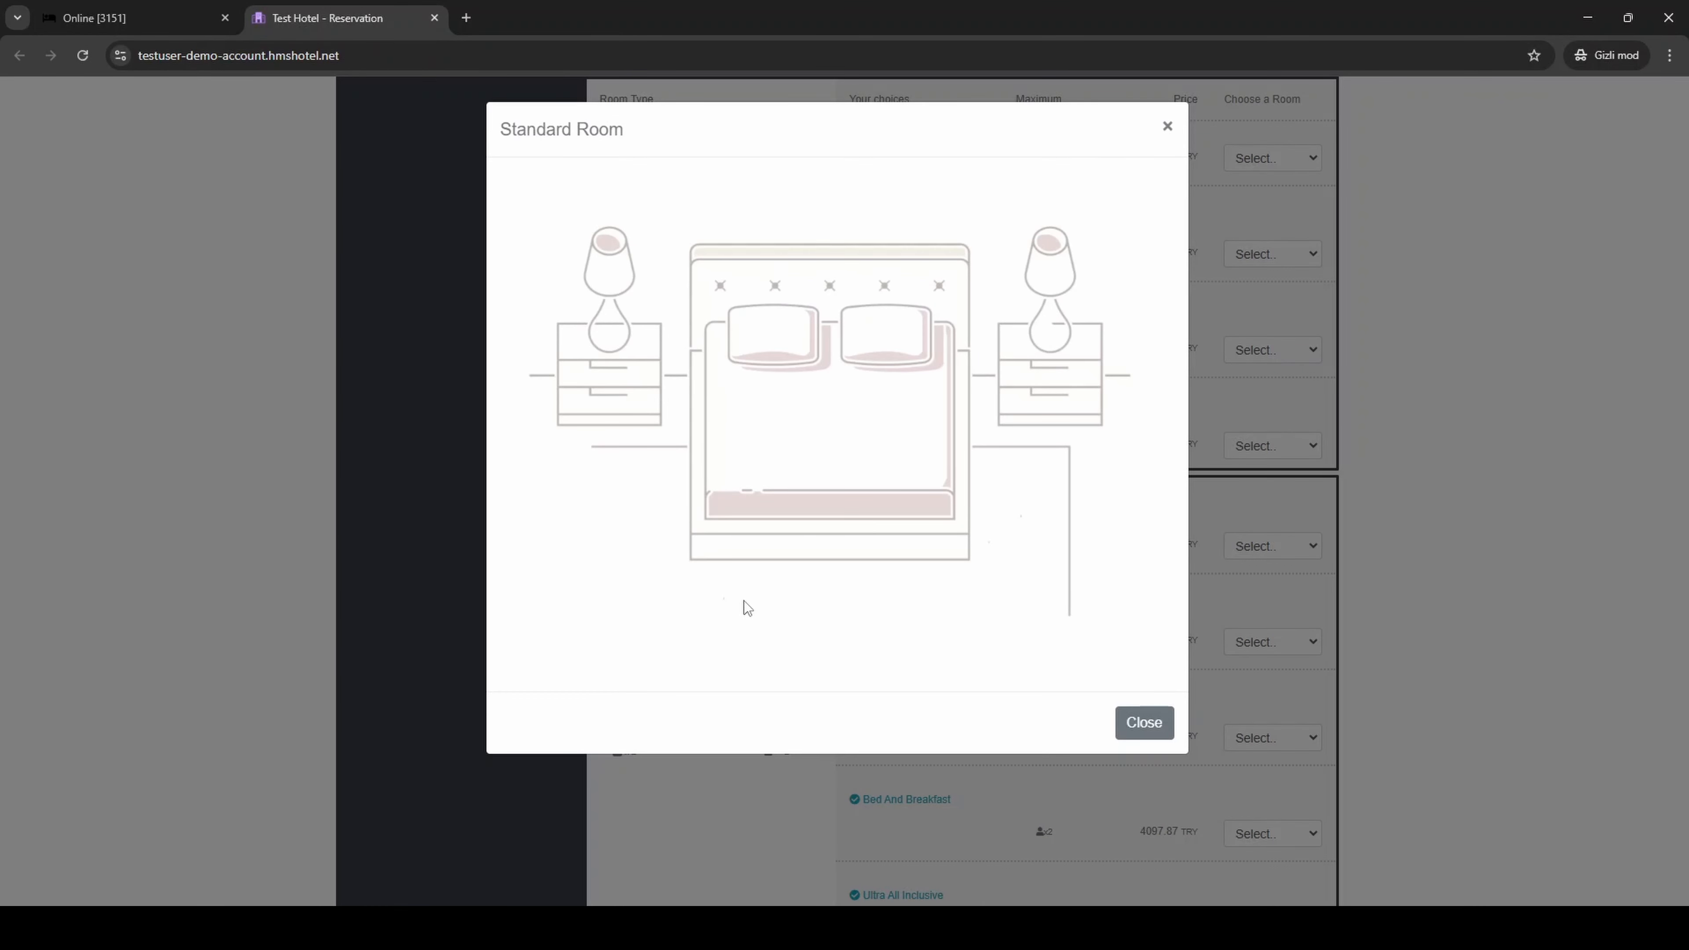
{"action": "left_click", "coordinate": [1416, 689]}
{"action": "scroll", "coordinate": [1416, 689], "scroll_direction": "up", "scroll_amount": 7}
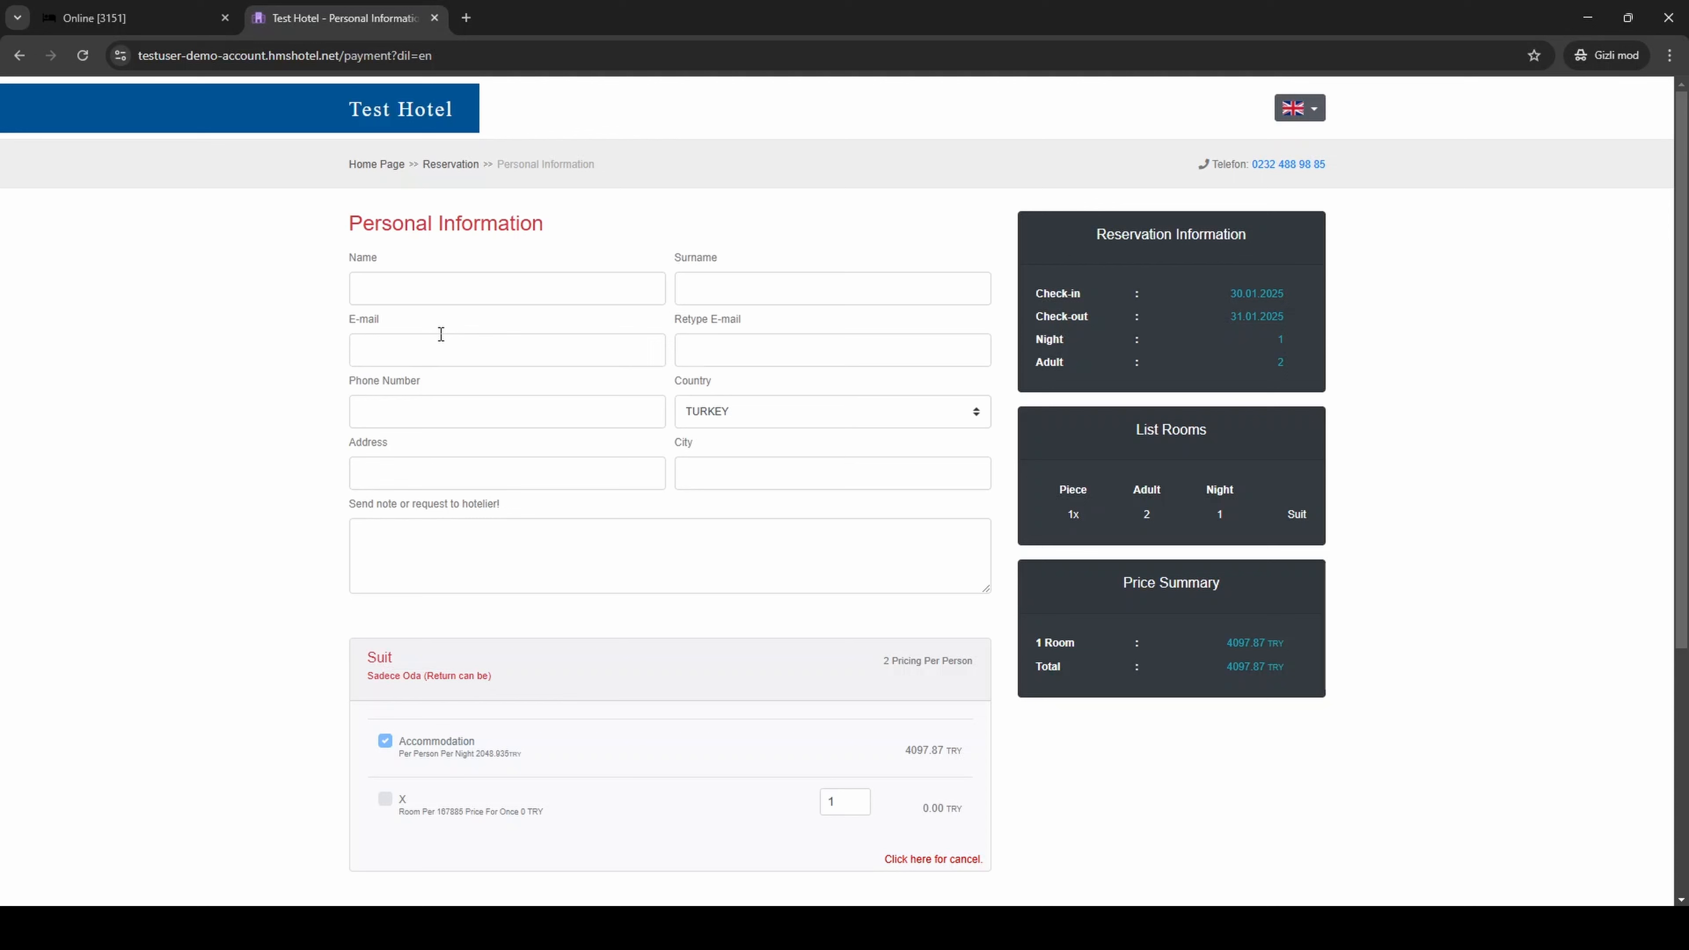
Step: Enter test as both the guest's name and surname in the reservation's personal information
{"action": "left_click", "coordinate": [442, 288]}
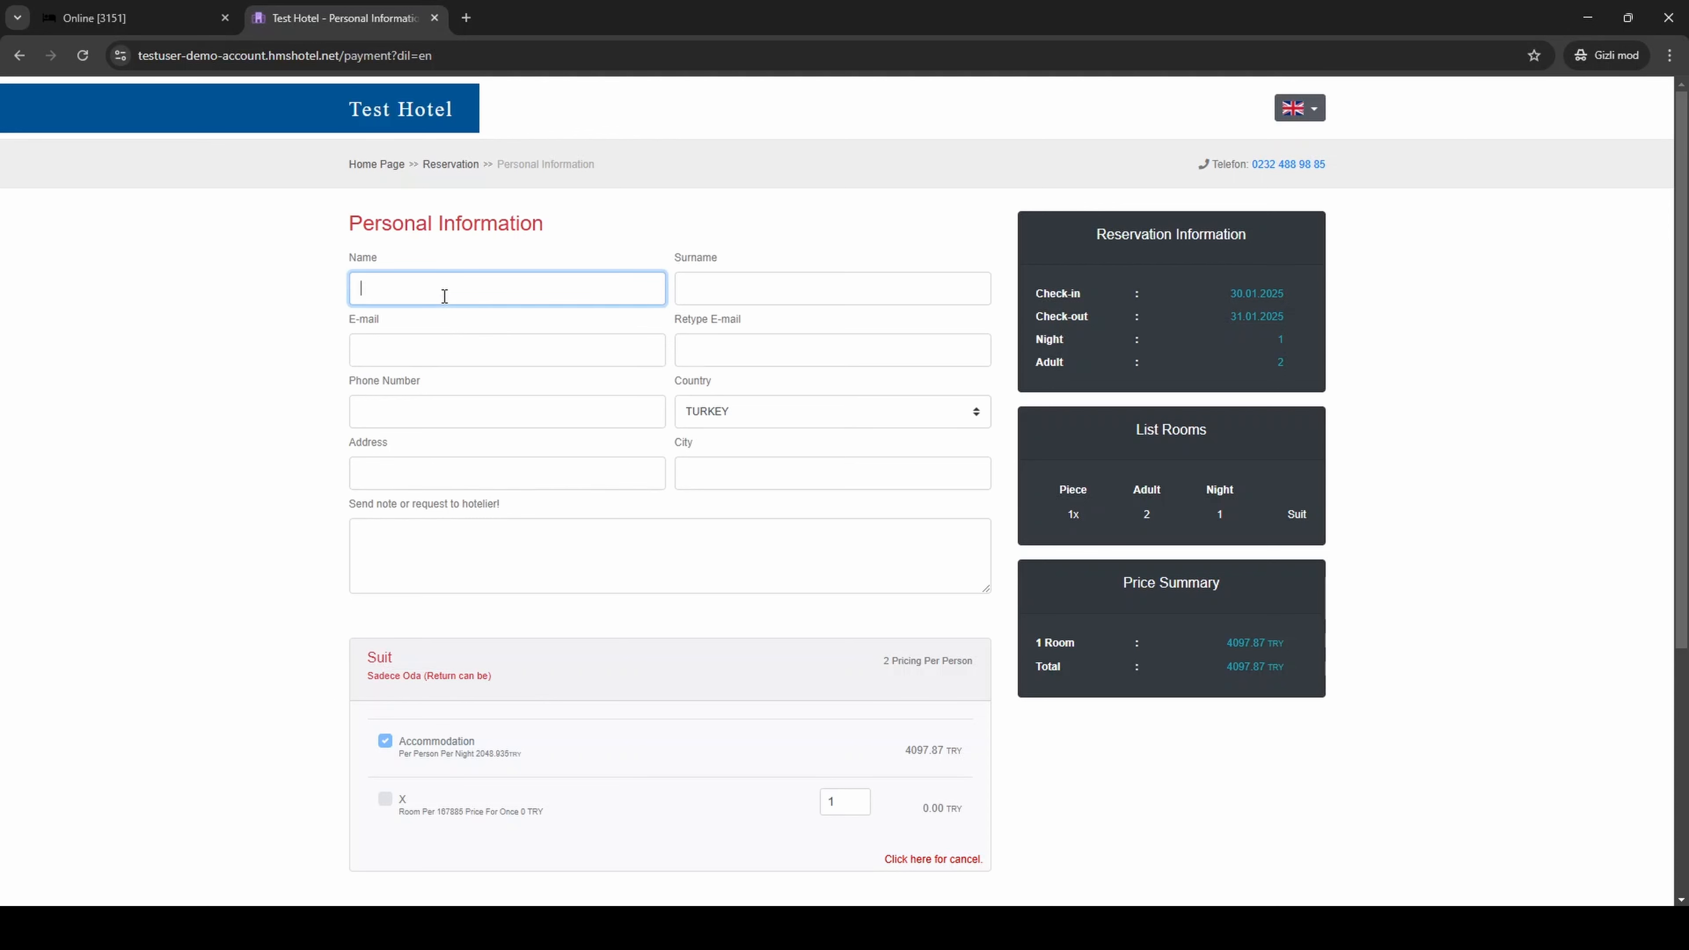
{"action": "type", "text": "tesd"}
{"action": "key", "text": "BackSpace"}
{"action": "type", "text": "t"}
{"action": "key", "text": "Tab"}
{"action": "type", "text": "test"}
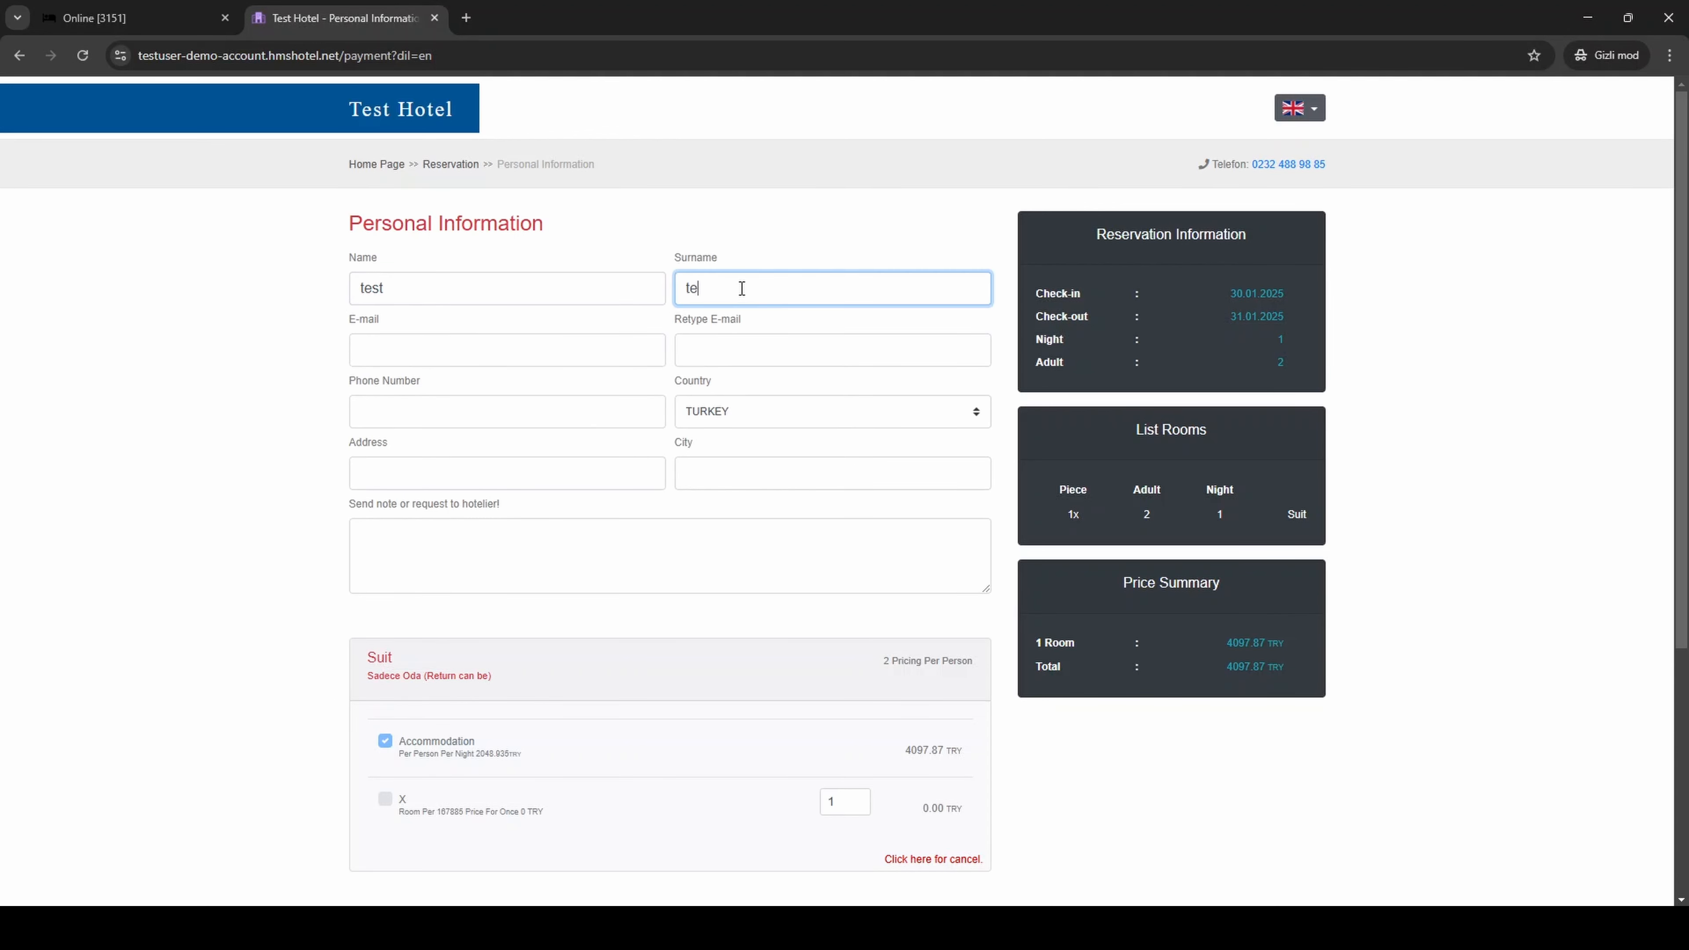
Step: Fill in the guest's e-mail address and copy it for the e-mail confirmation field
{"action": "key", "text": "Tab"}
{"action": "type", "text": "test@test.com"}
{"action": "key", "text": "ctrl+a"}
{"action": "key", "text": "ctrl+c"}
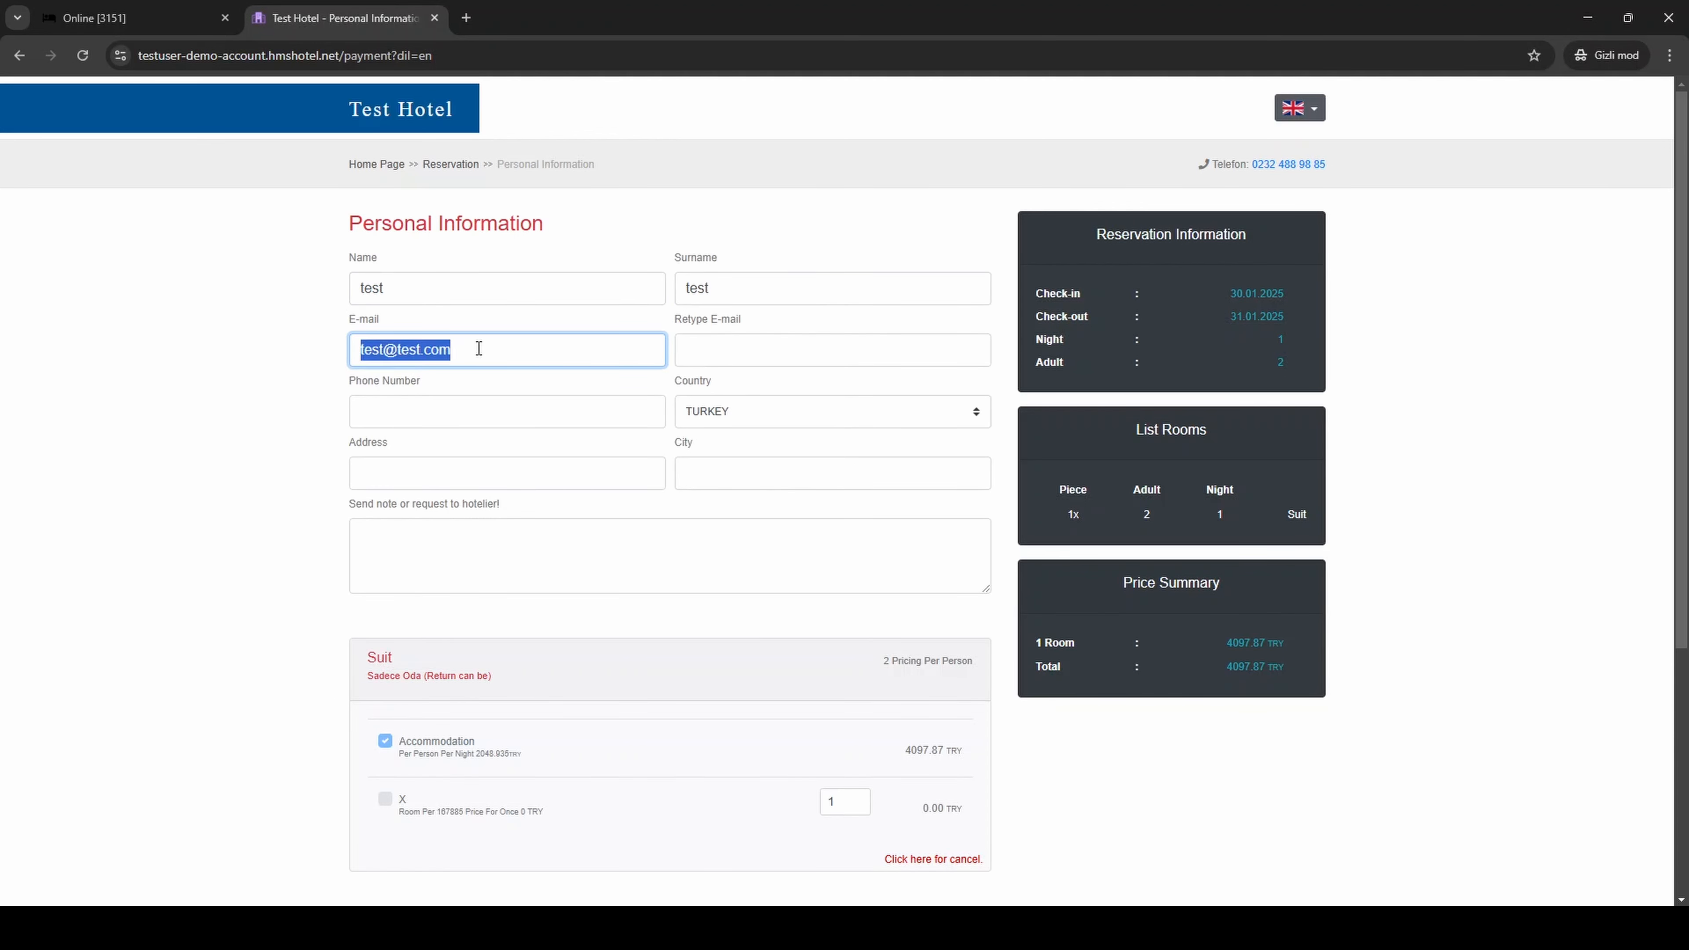